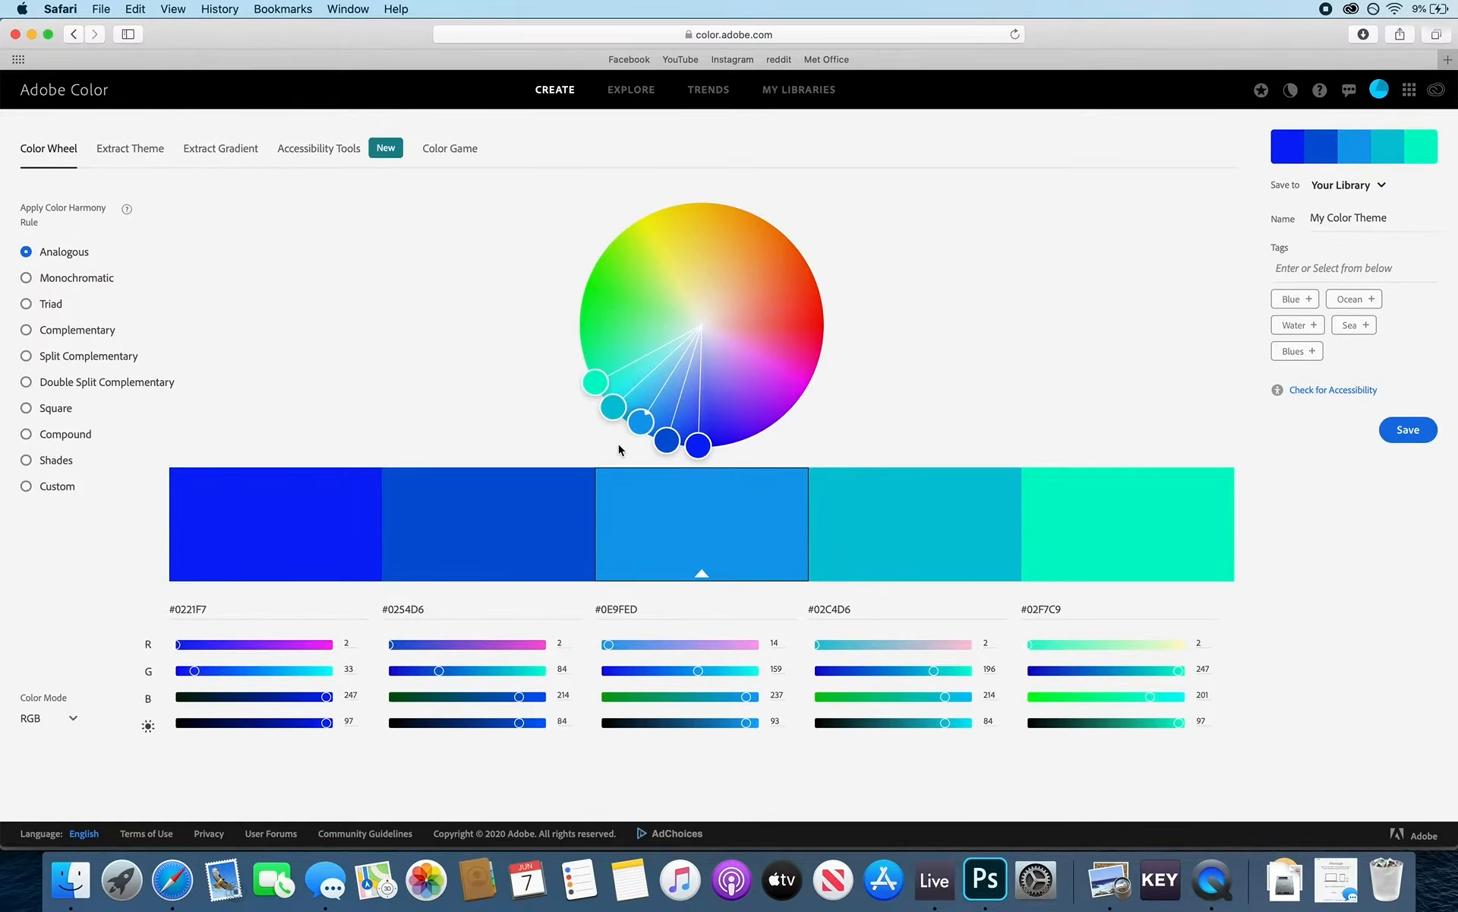
Reposition the markers on the colour wheel and try the harmony rules from Monochromatic through Shades.
mouse_move(592, 379)
left_mouse_down()
mouse_move(652, 287)
mouse_move(704, 267)
mouse_move(758, 218)
mouse_move(790, 296)
left_mouse_up()
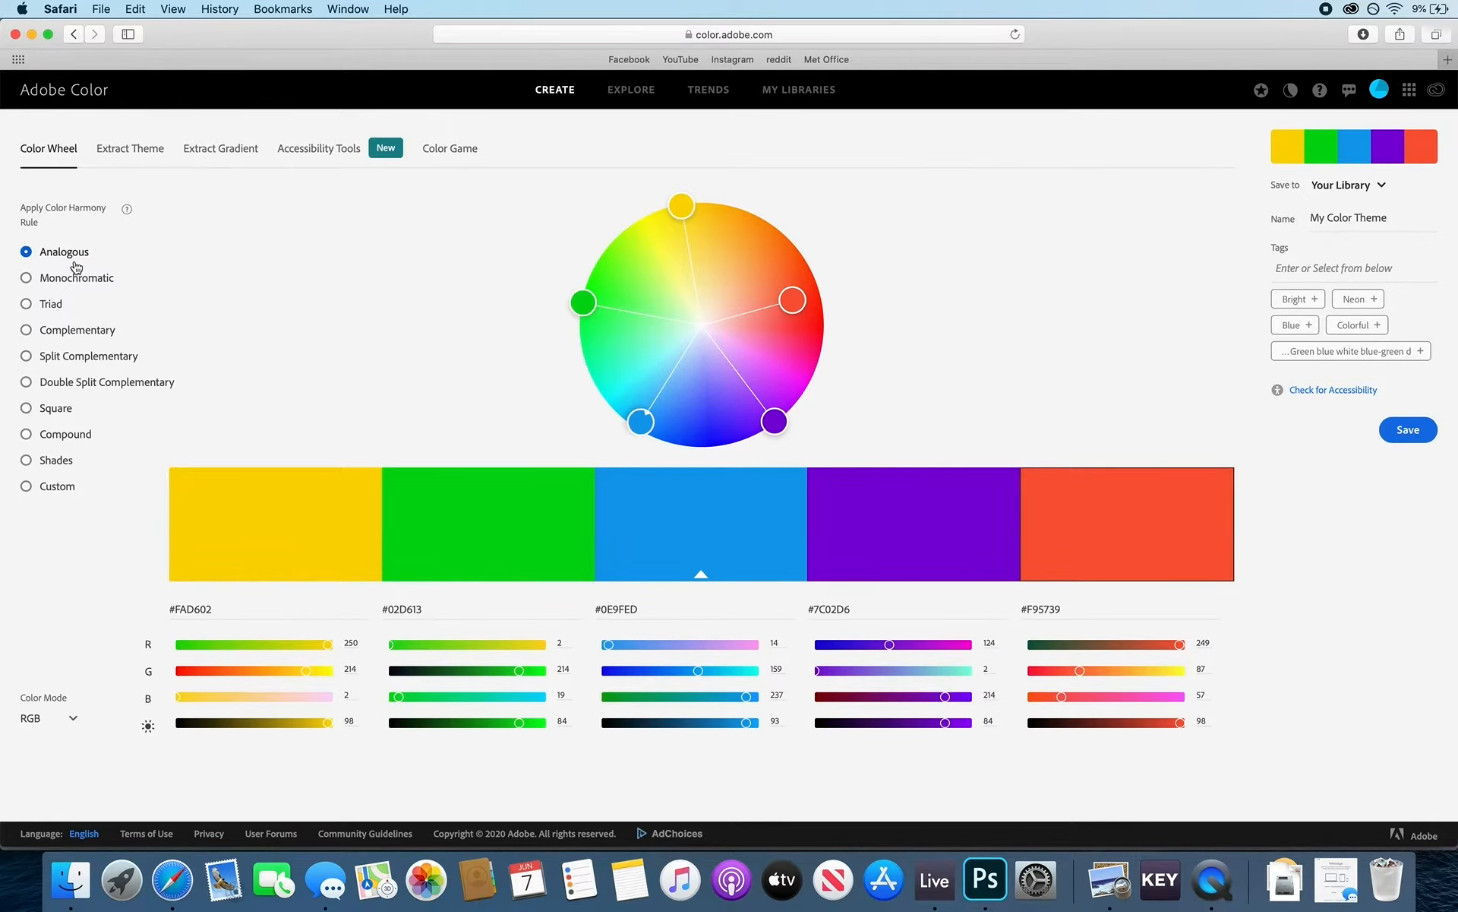
left_click(26, 281)
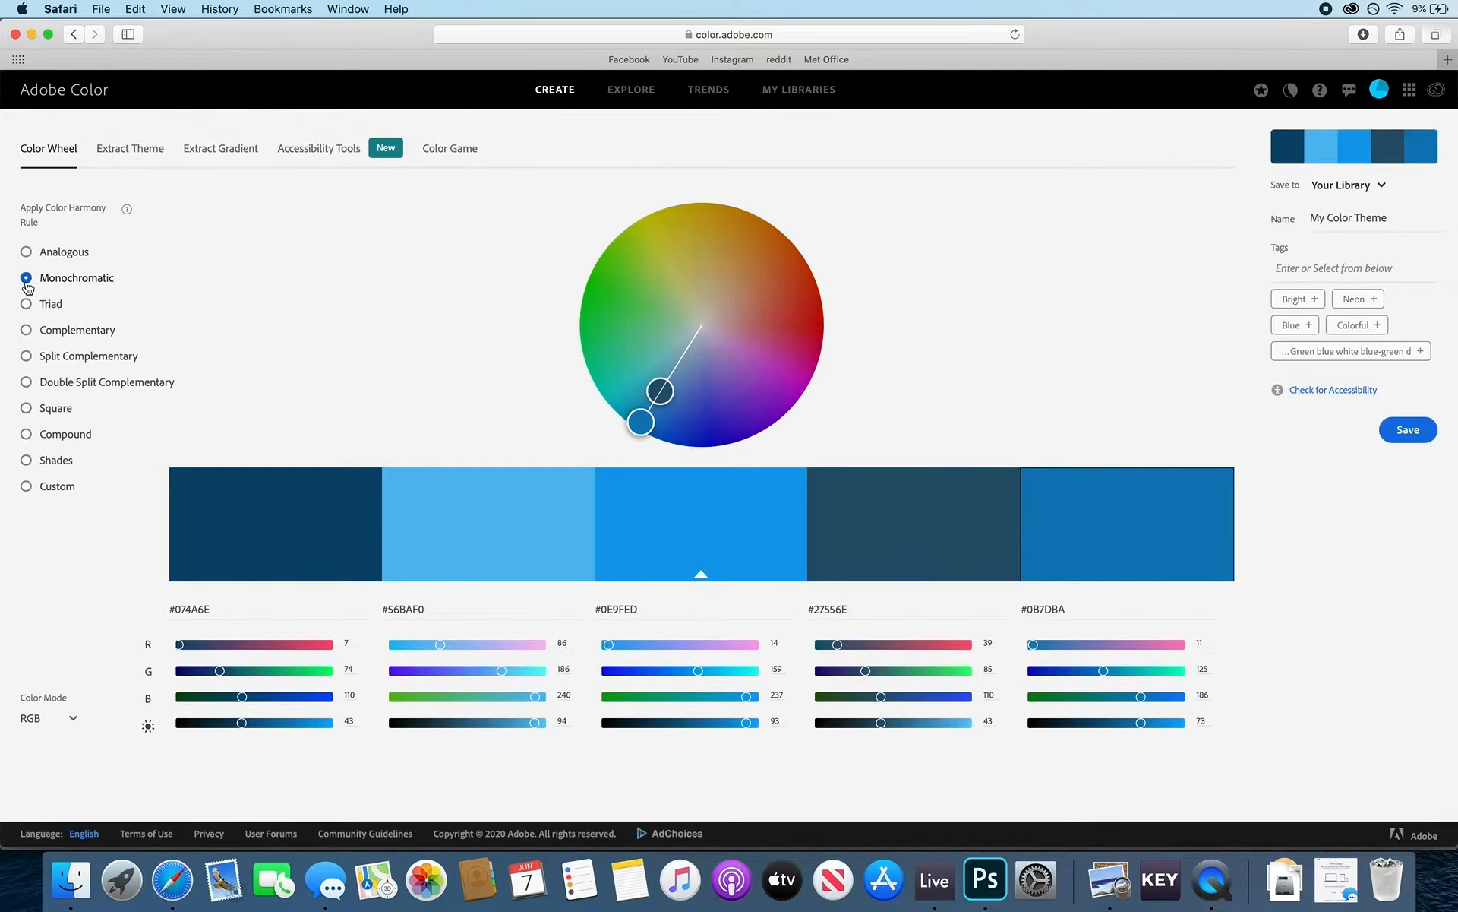
left_click(25, 304)
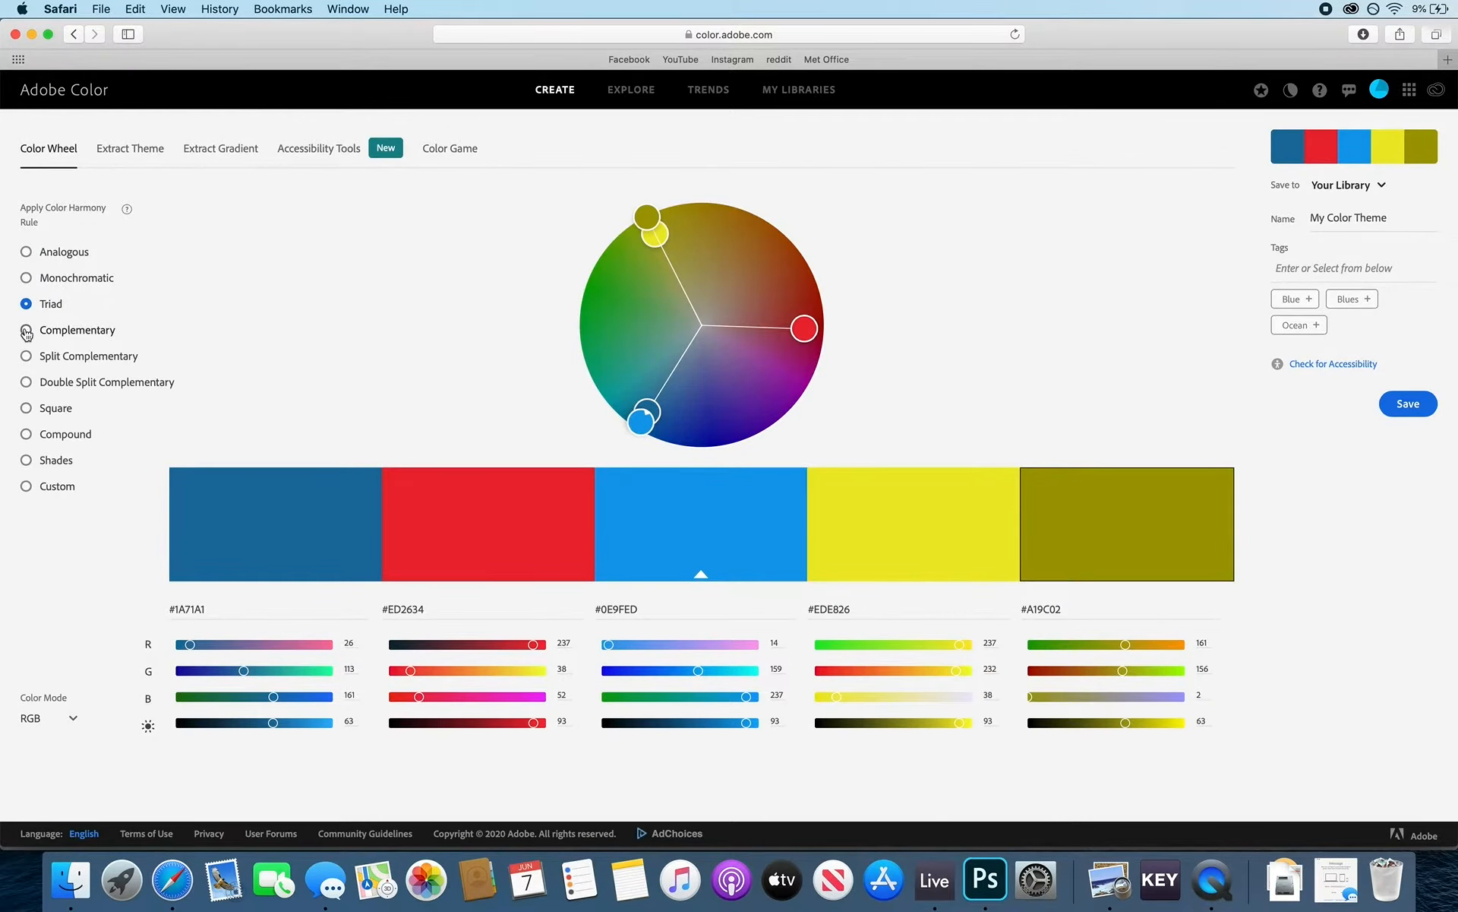
left_click(26, 331)
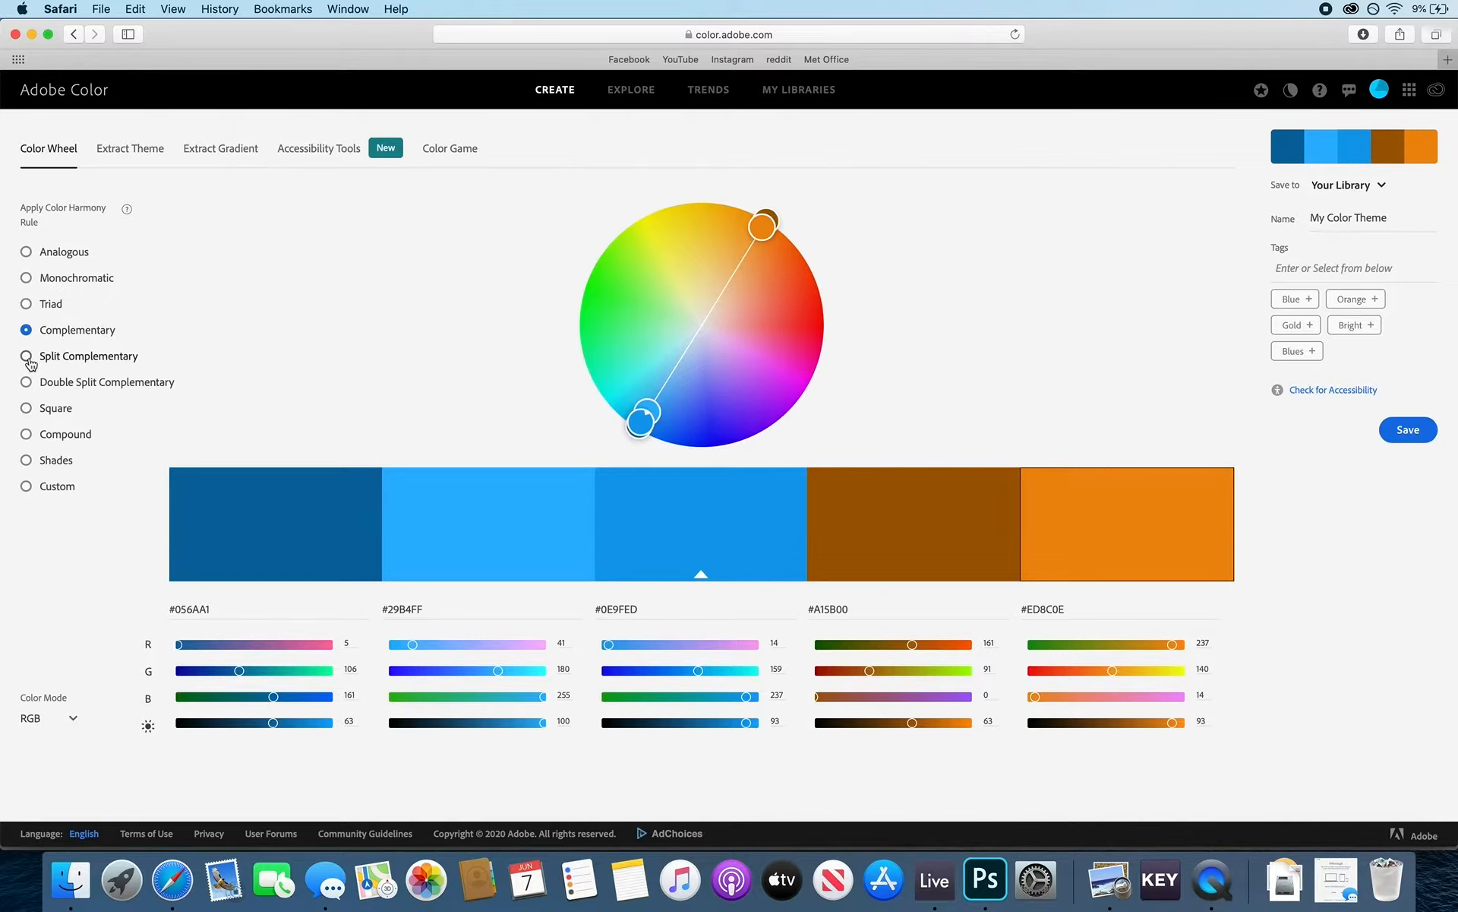
left_click(26, 357)
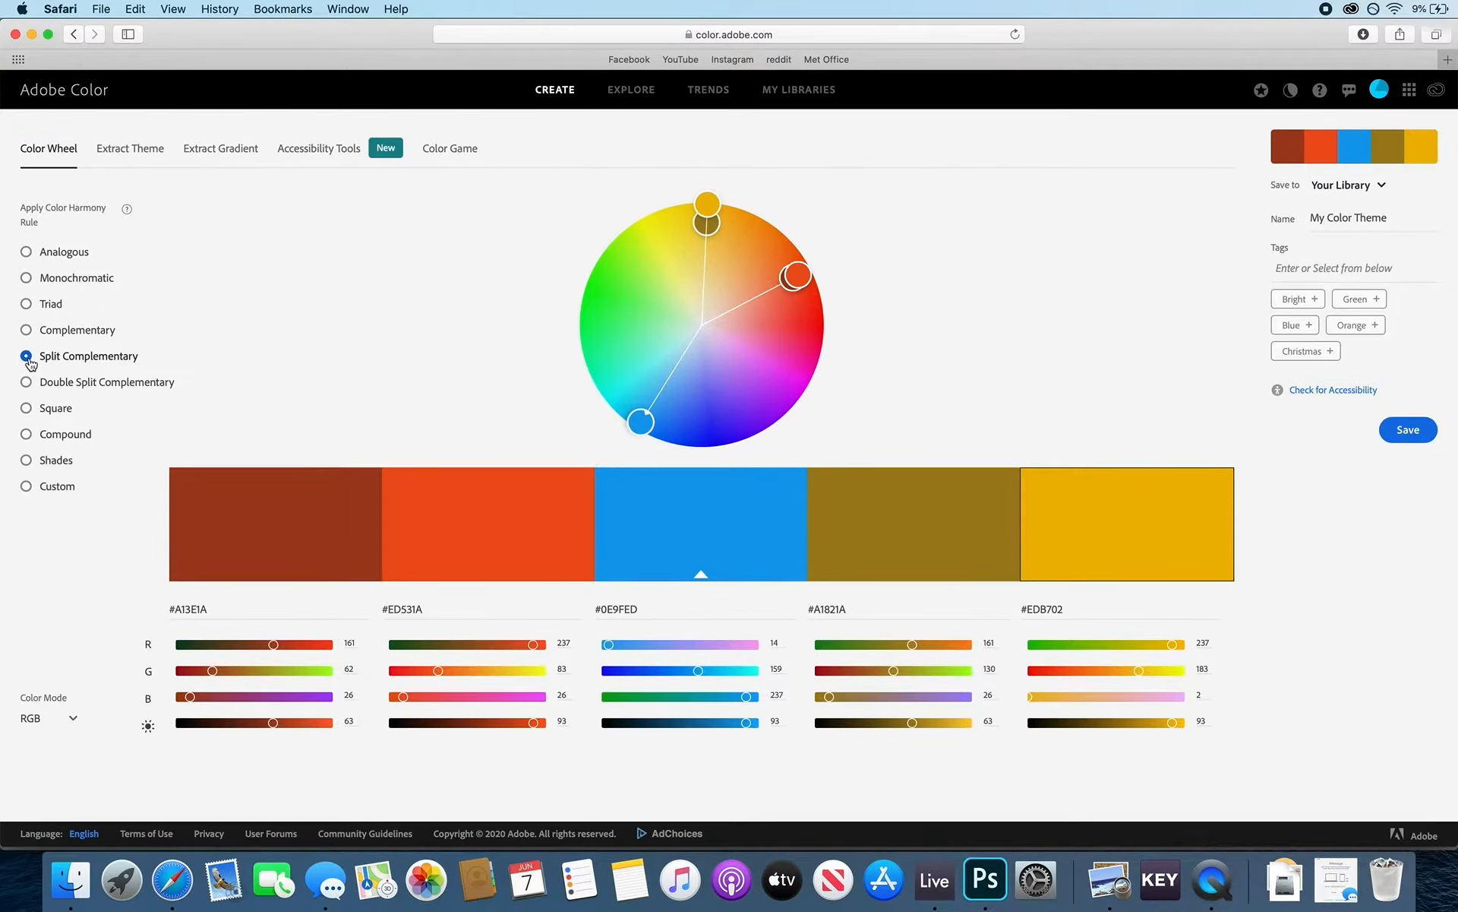
left_click(27, 385)
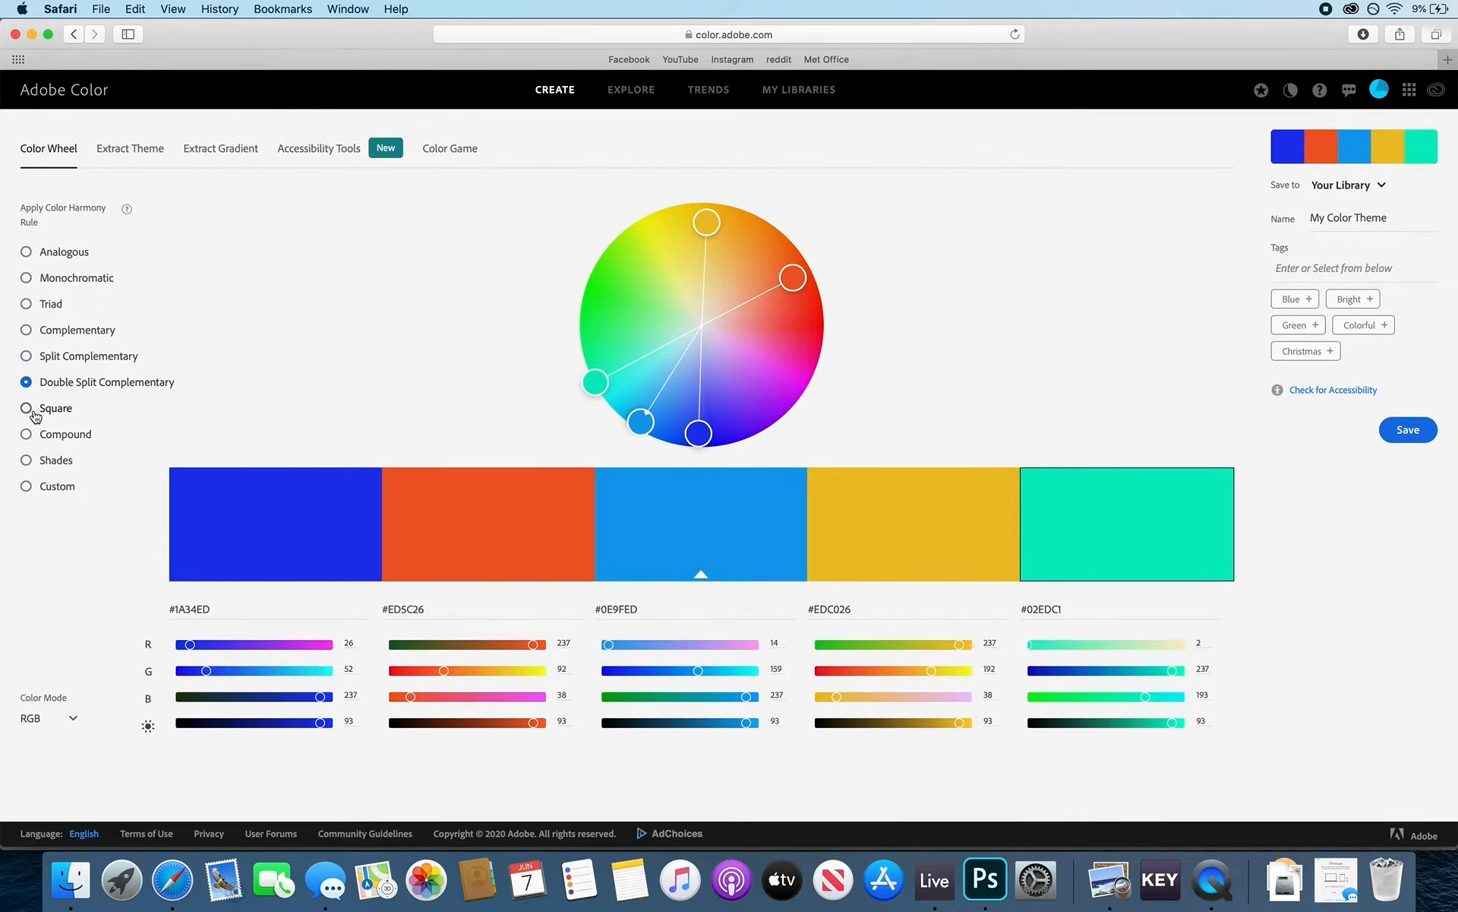
left_click(27, 411)
left_click(26, 433)
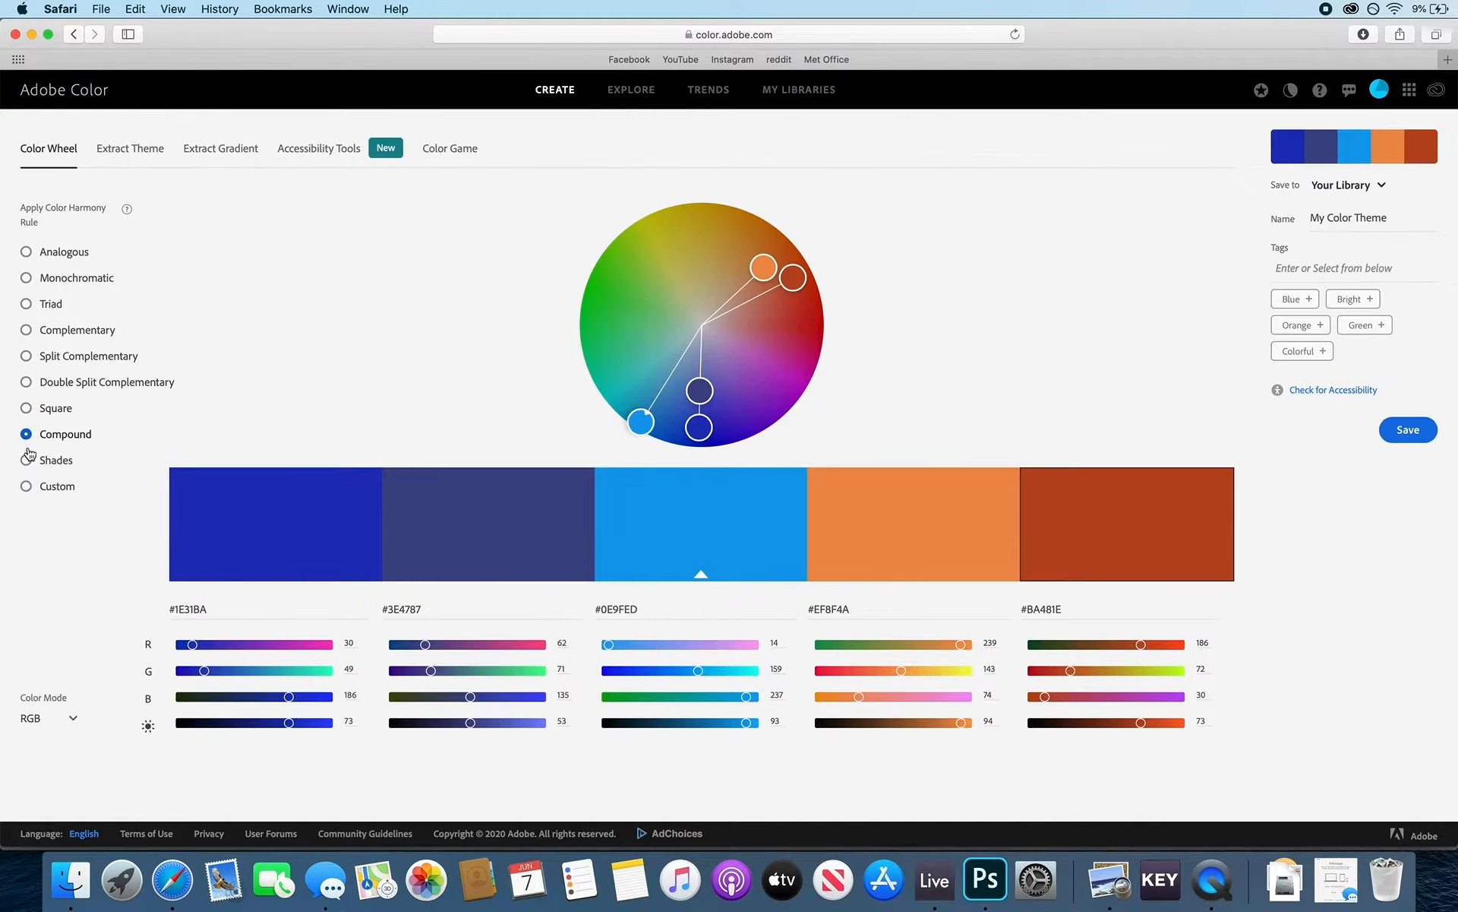
left_click(26, 461)
Apply the Custom rule and place the markers separately for a #5157AE, #377041, #EEB563, #FA716A and #C8D625 palette.
left_click(26, 487)
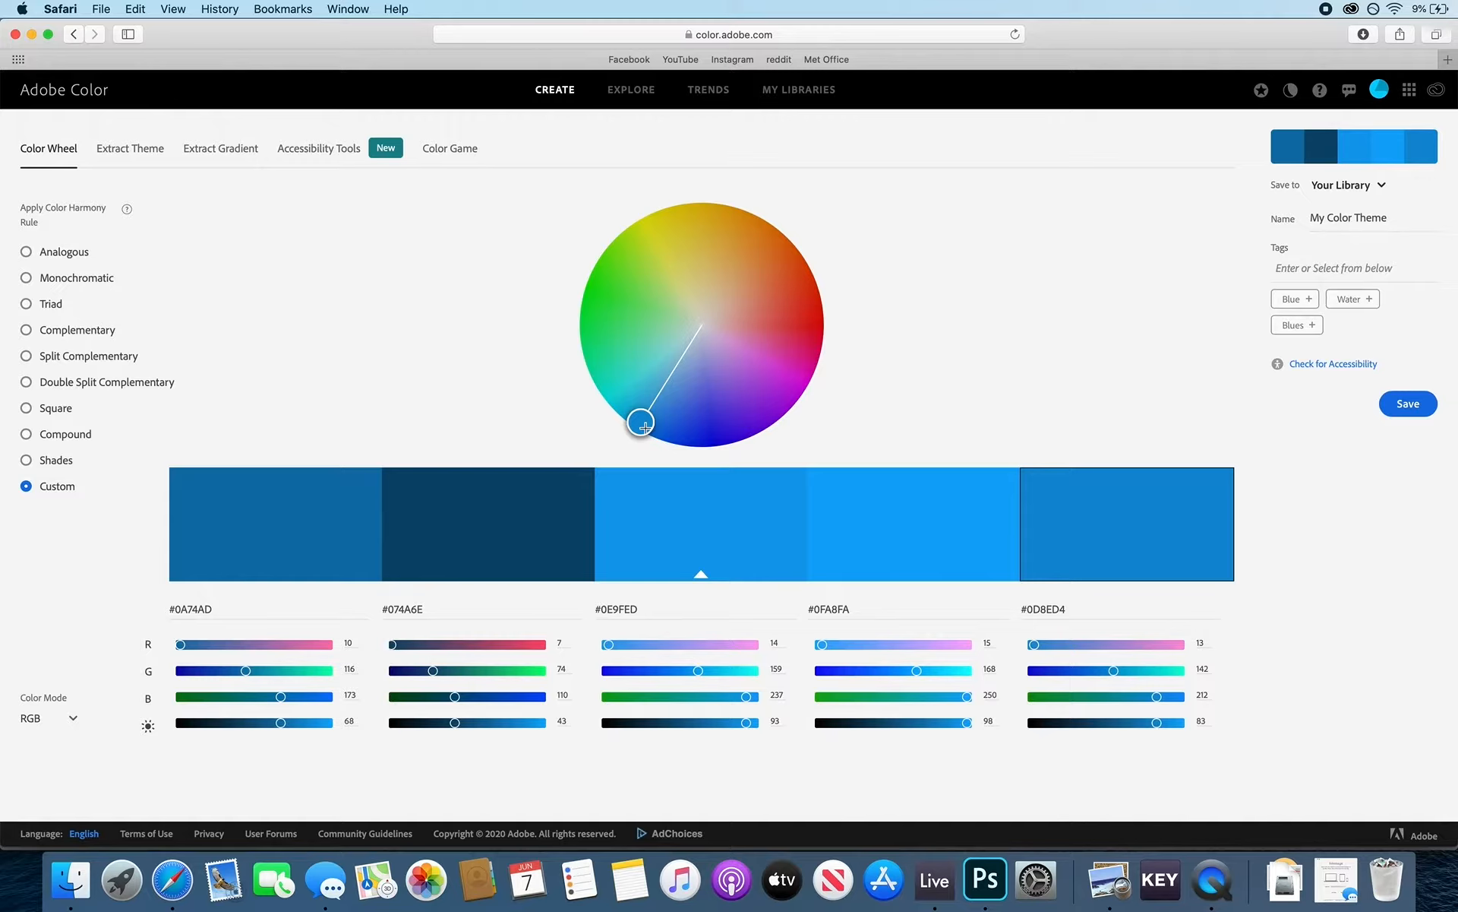
left_click_drag(642, 431, 642, 244)
left_click_drag(642, 425, 737, 264)
left_click_drag(644, 422, 703, 388)
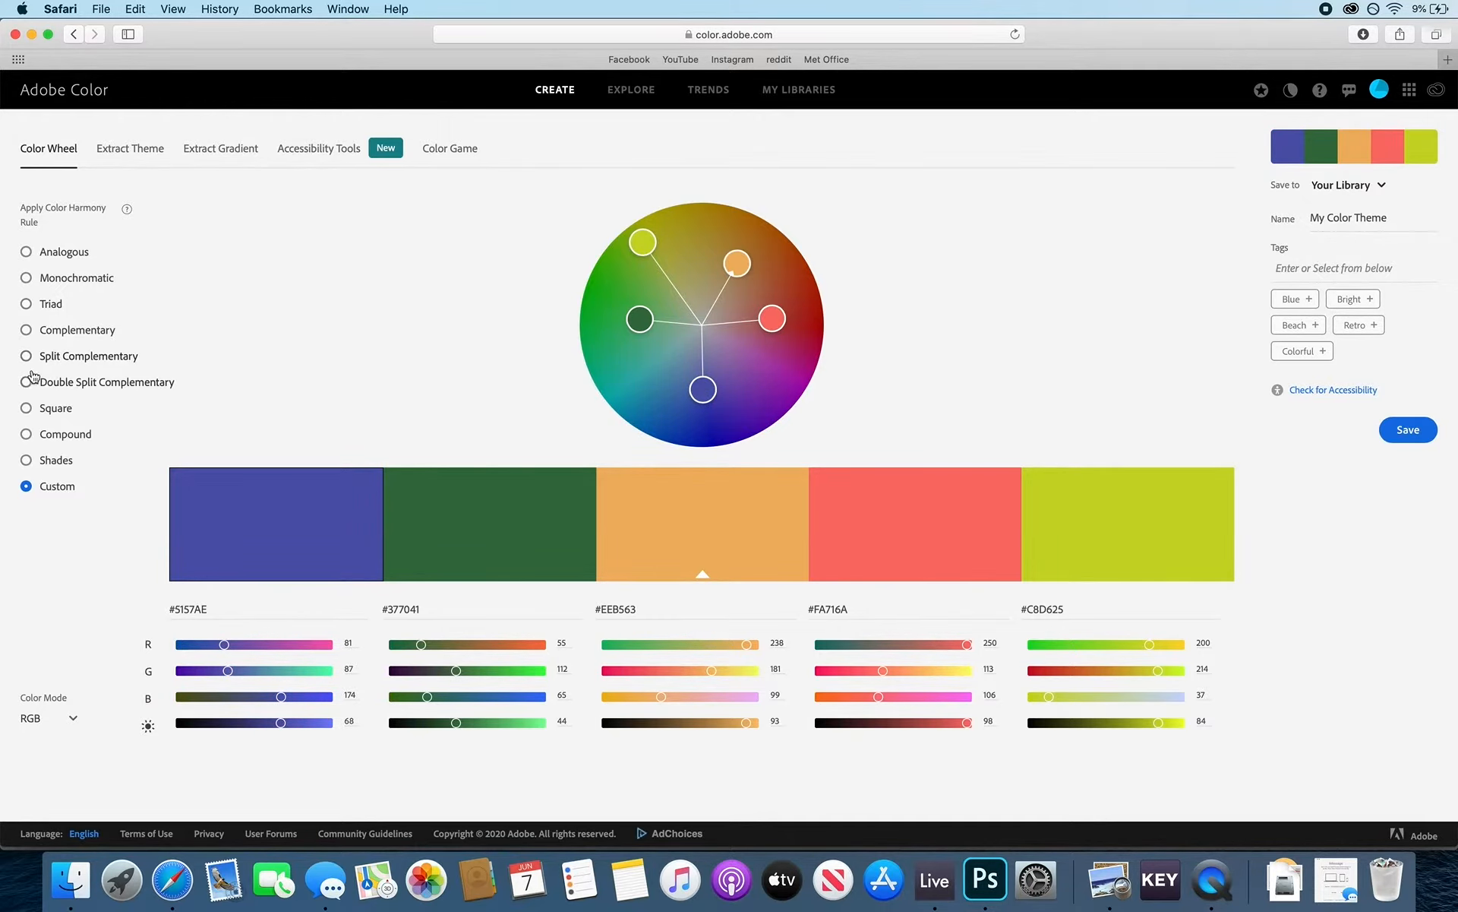
Try the Complementary and Square harmony rules on the orange base colour and settle on Split Complementary.
left_click(26, 329)
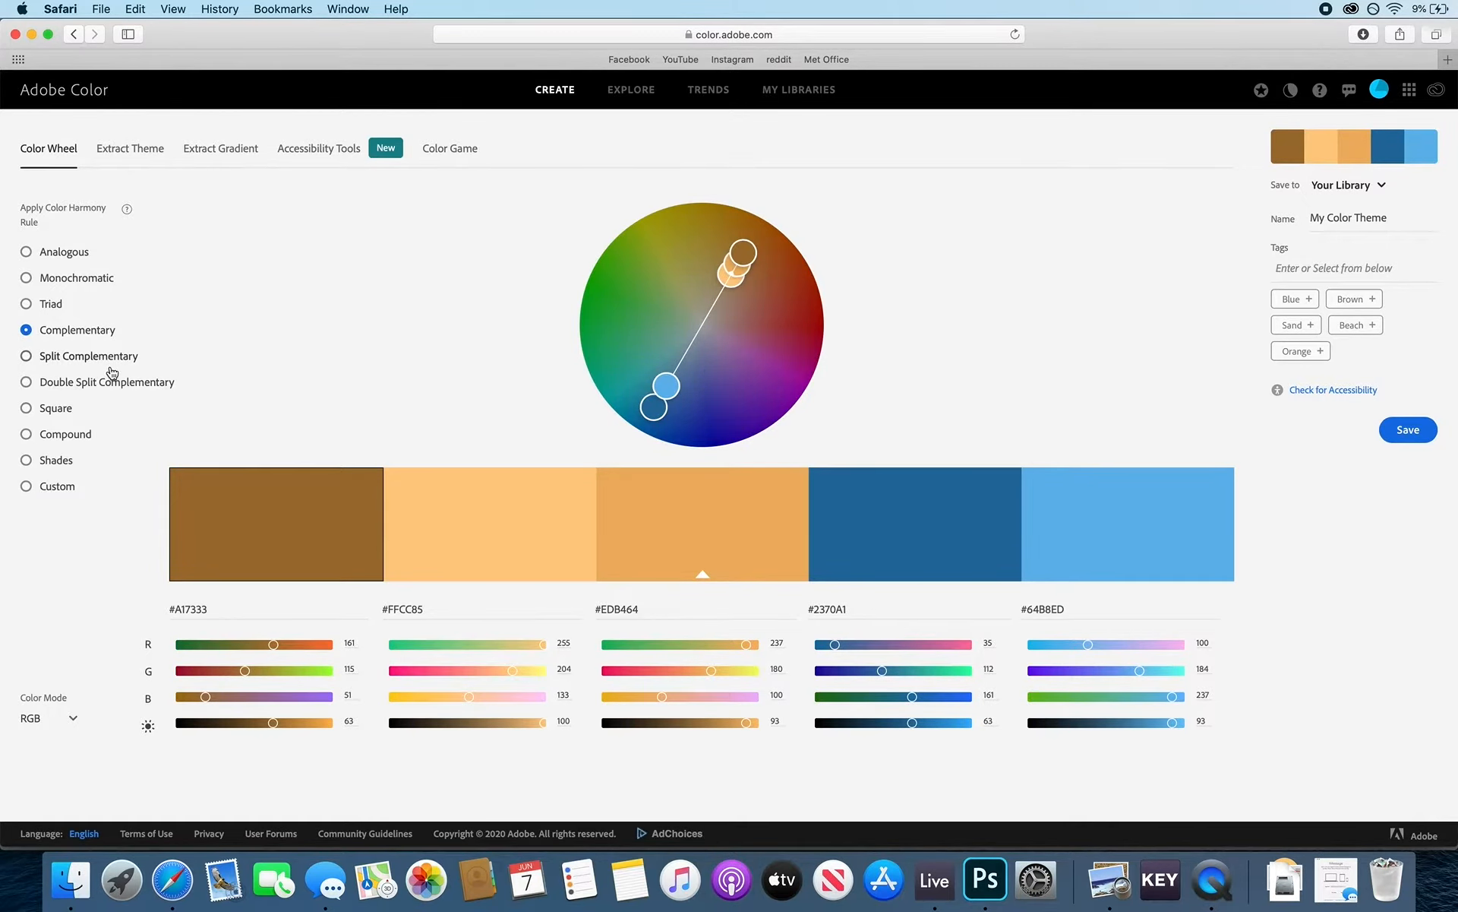
left_click(50, 408)
left_click(27, 357)
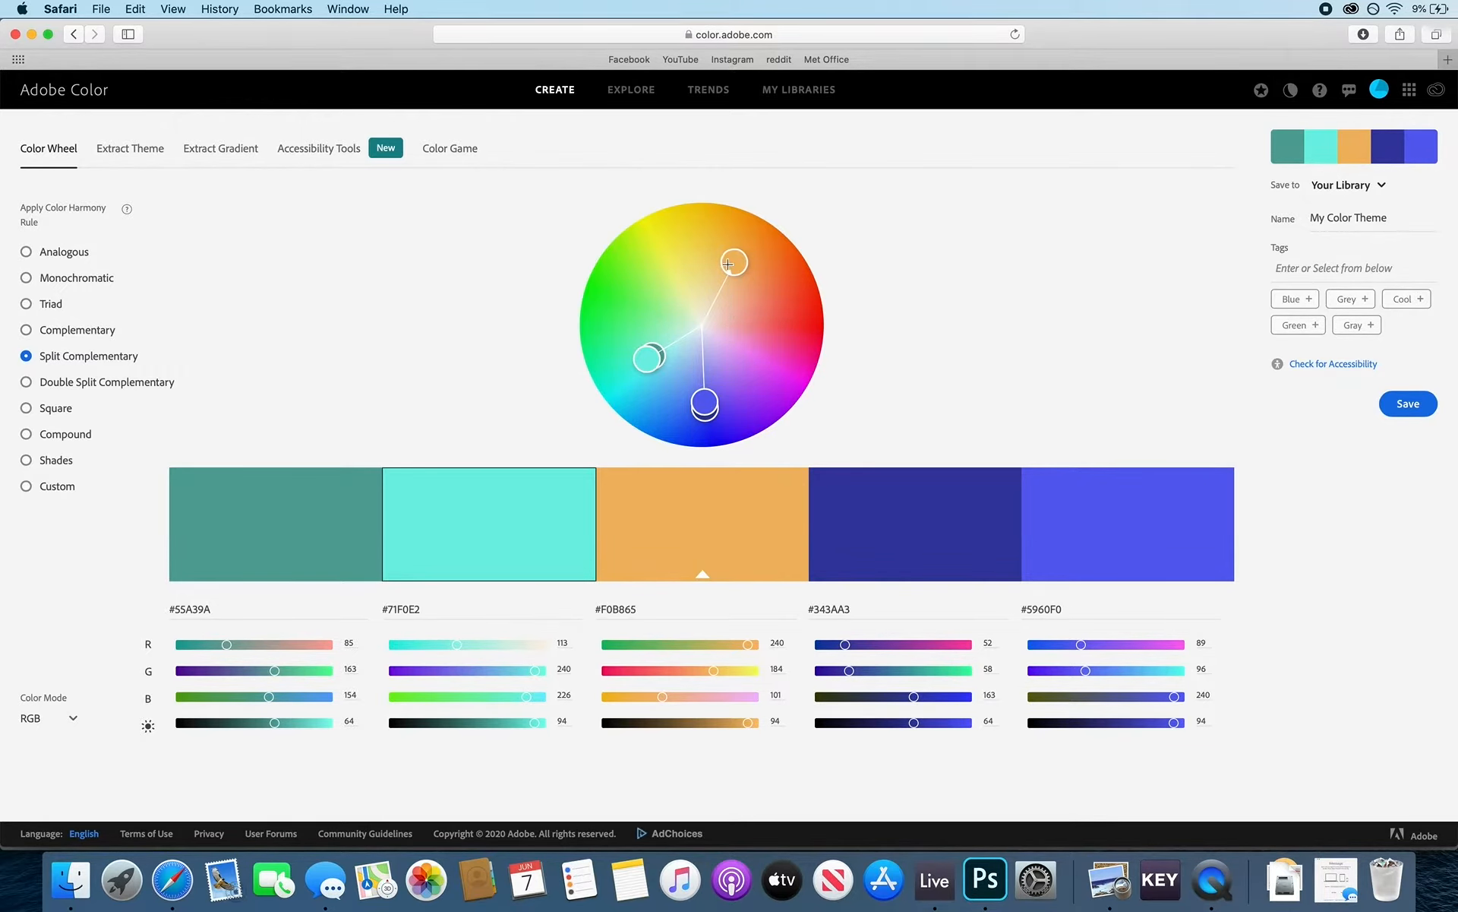
Shift the light blue marker on the colour wheel so the palette's last swatch becomes #8BA4F5.
left_click(703, 411)
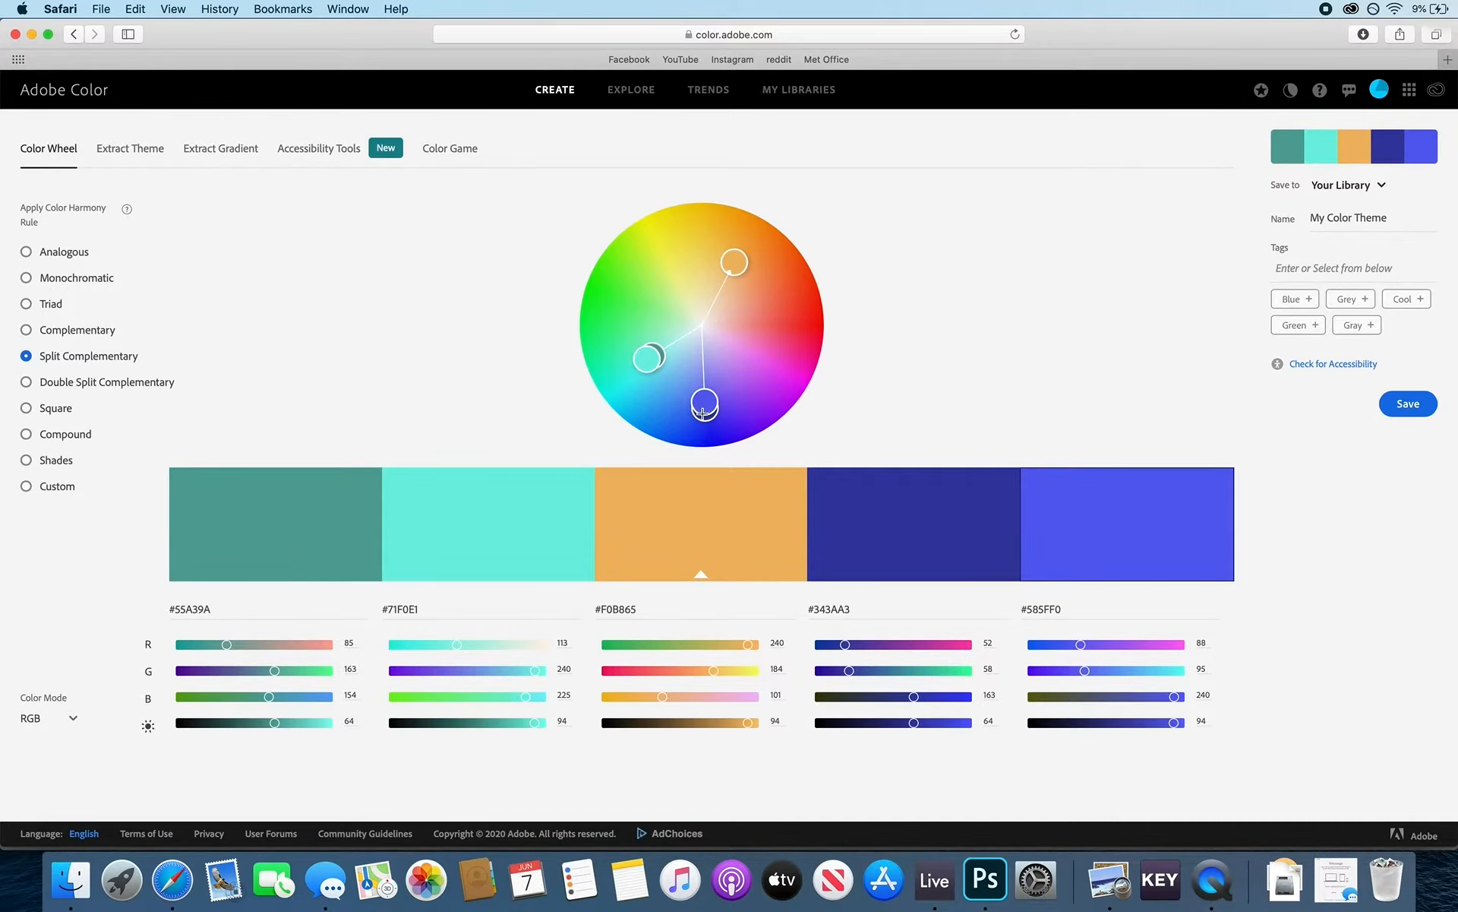
left_click(648, 353)
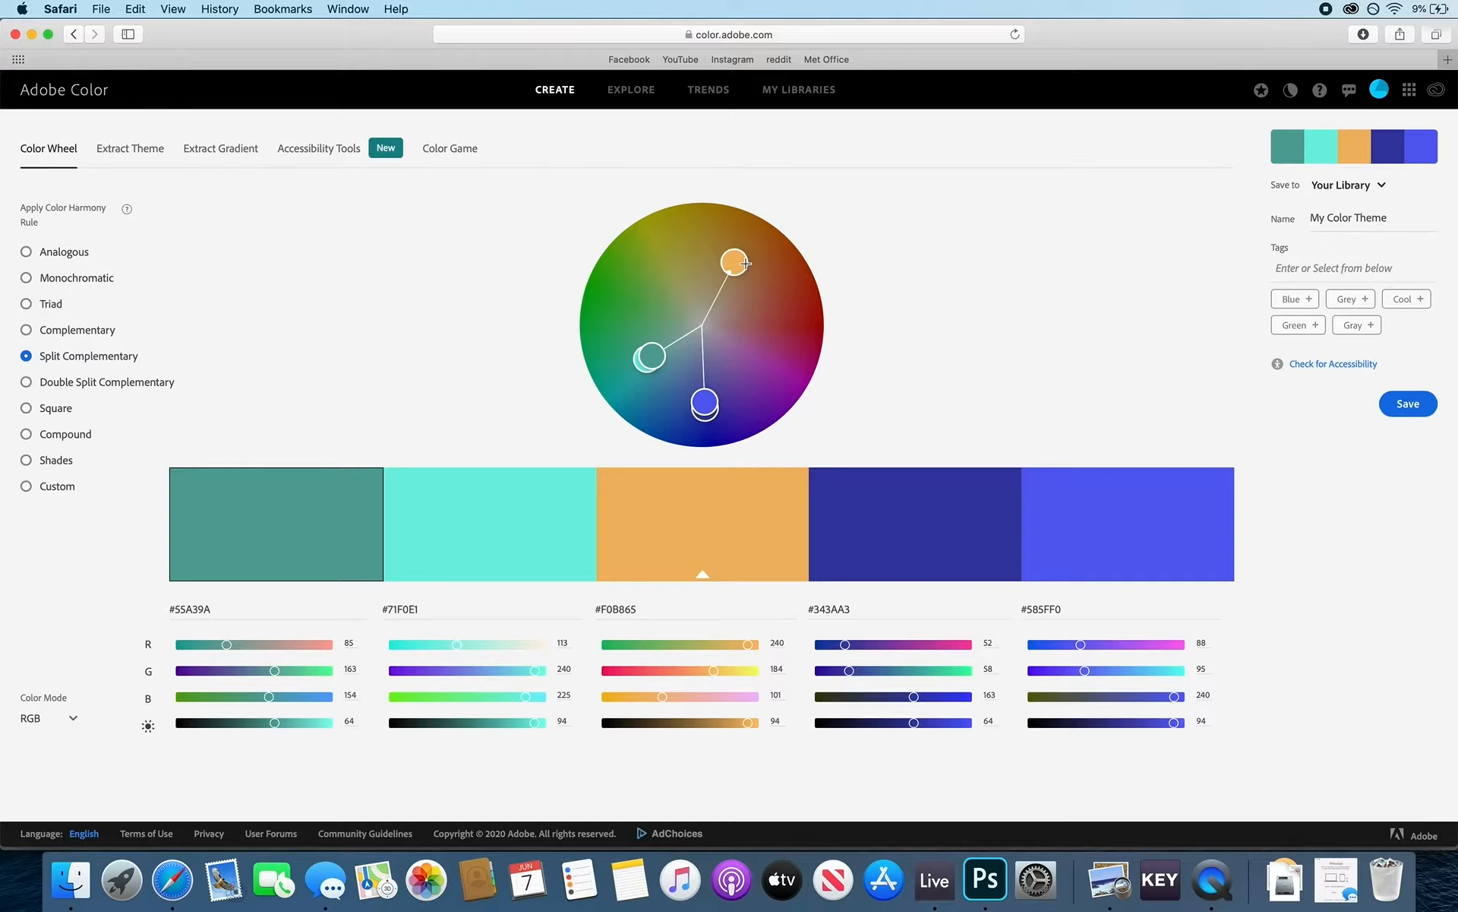
left_click(705, 397)
left_click_drag(706, 411, 694, 376)
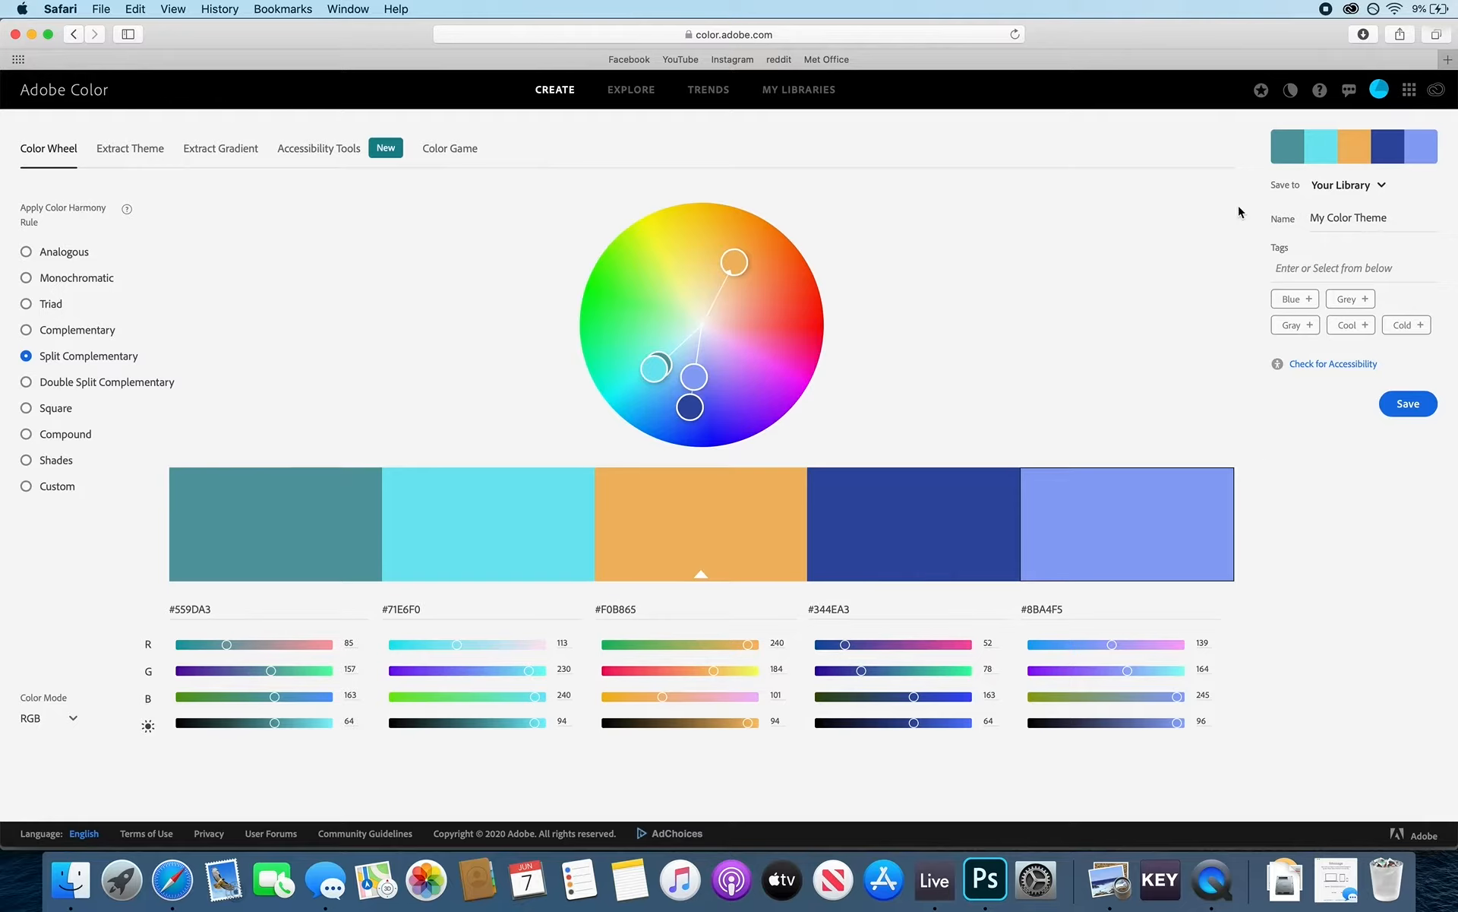
Name the palette "Colour Theme 1" and save it to Your Library.
left_click(1374, 97)
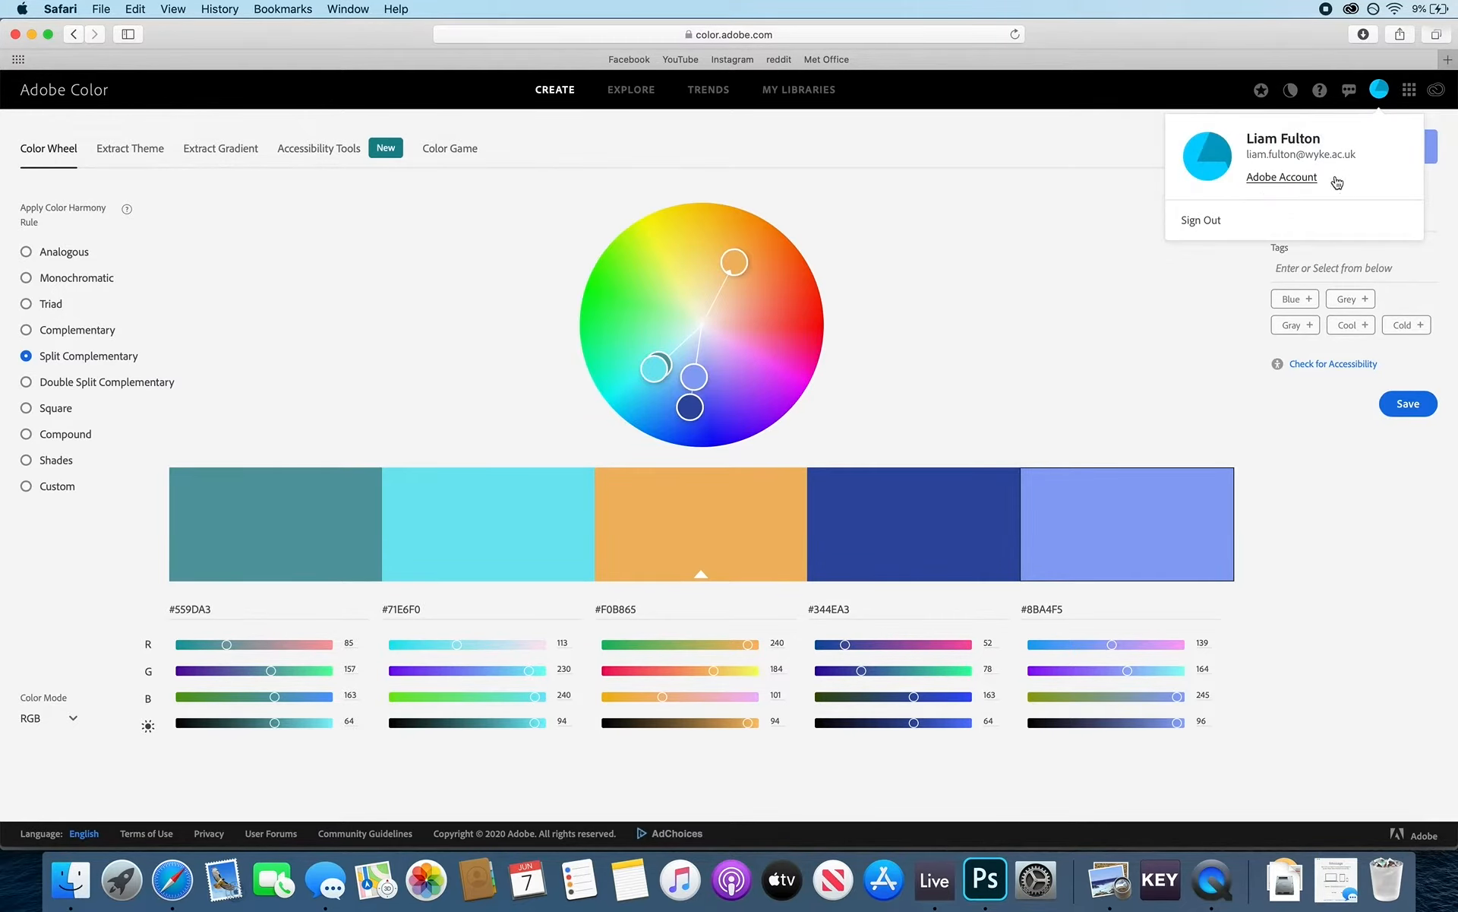
left_click(1377, 96)
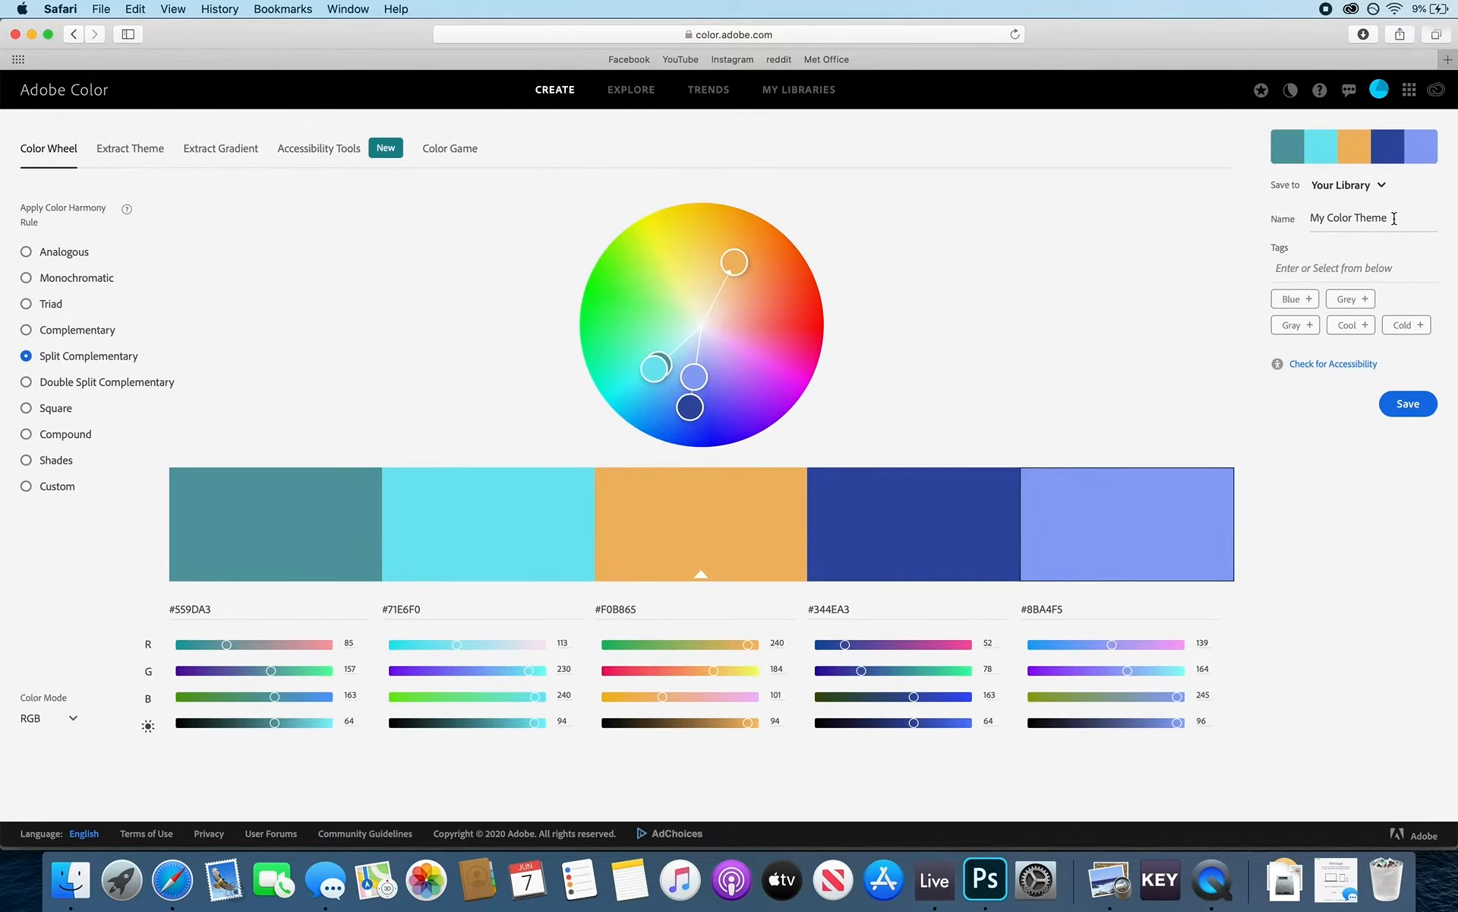
left_click_drag(1395, 218, 1278, 213)
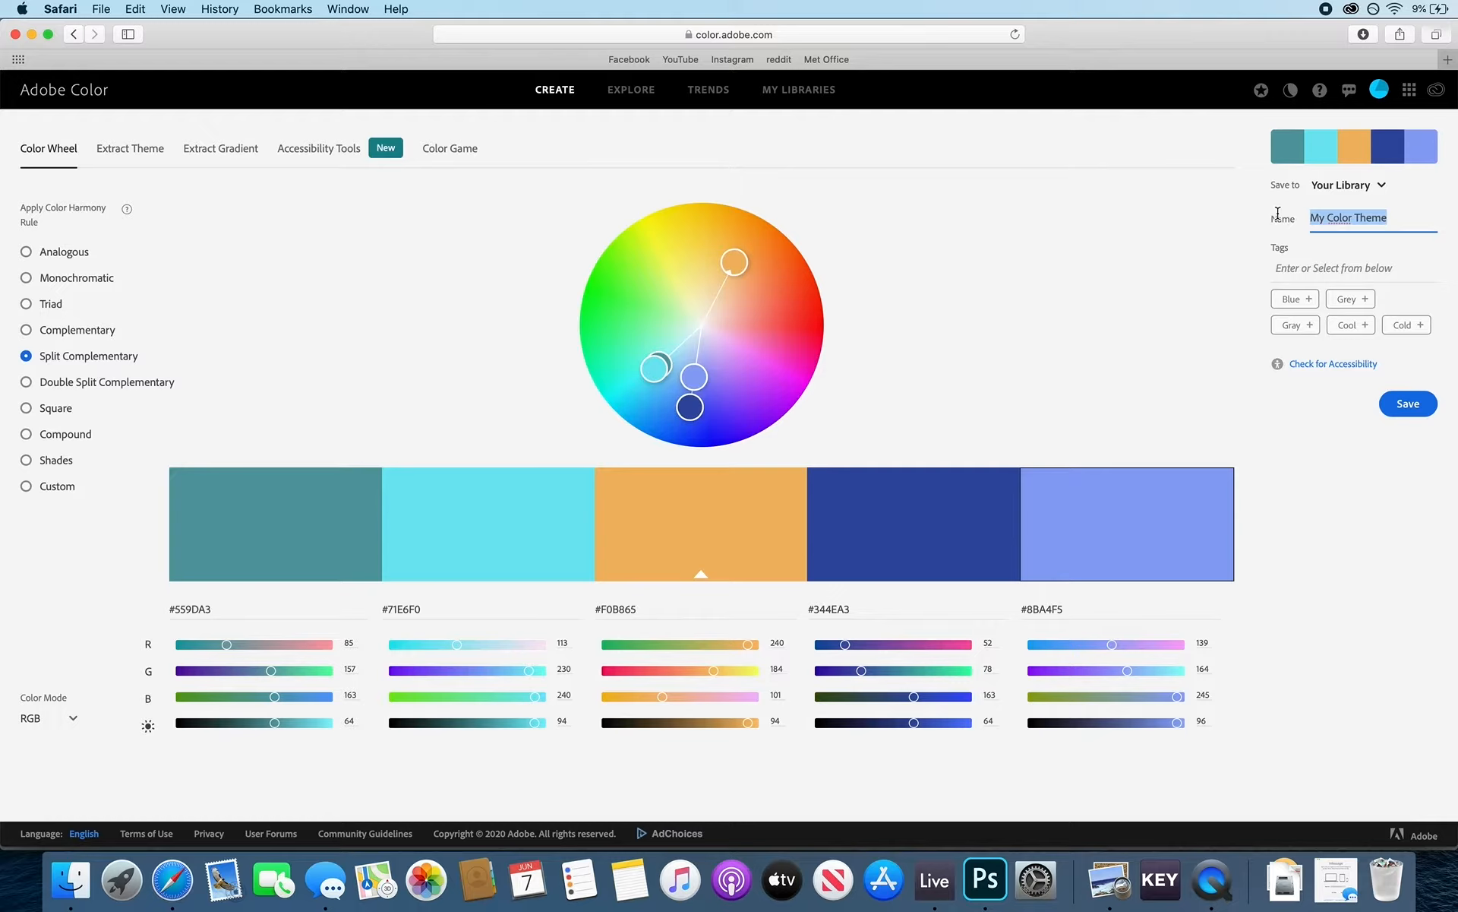
type("Colour Theme 1")
left_click(1396, 401)
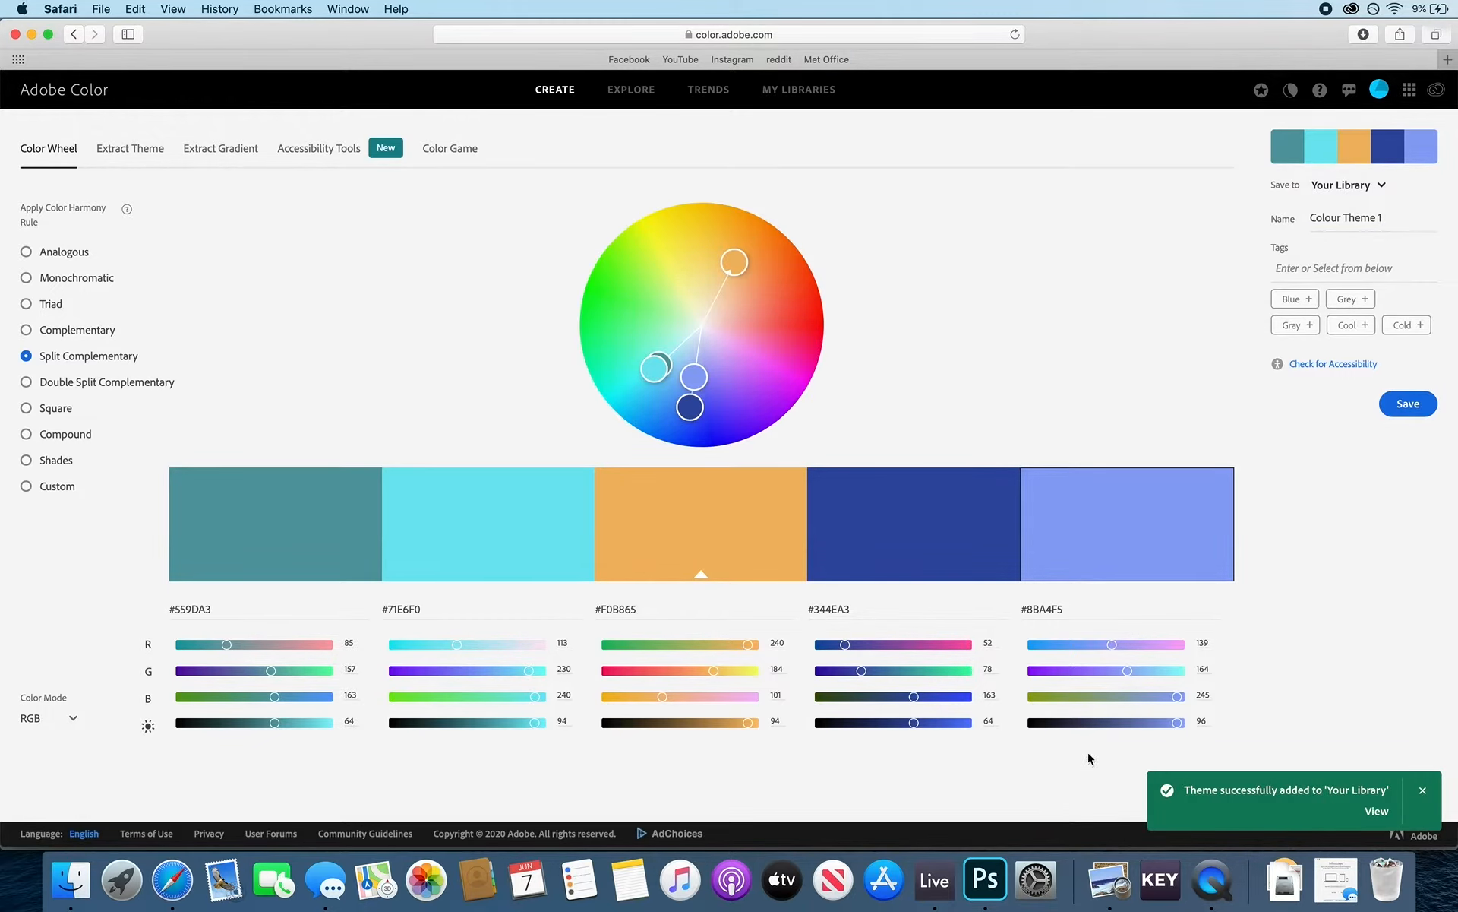
Switch to Photoshop, expand the library's colour themes, and set each Colour Theme 1 swatch in turn as the foreground colour.
left_click(998, 878)
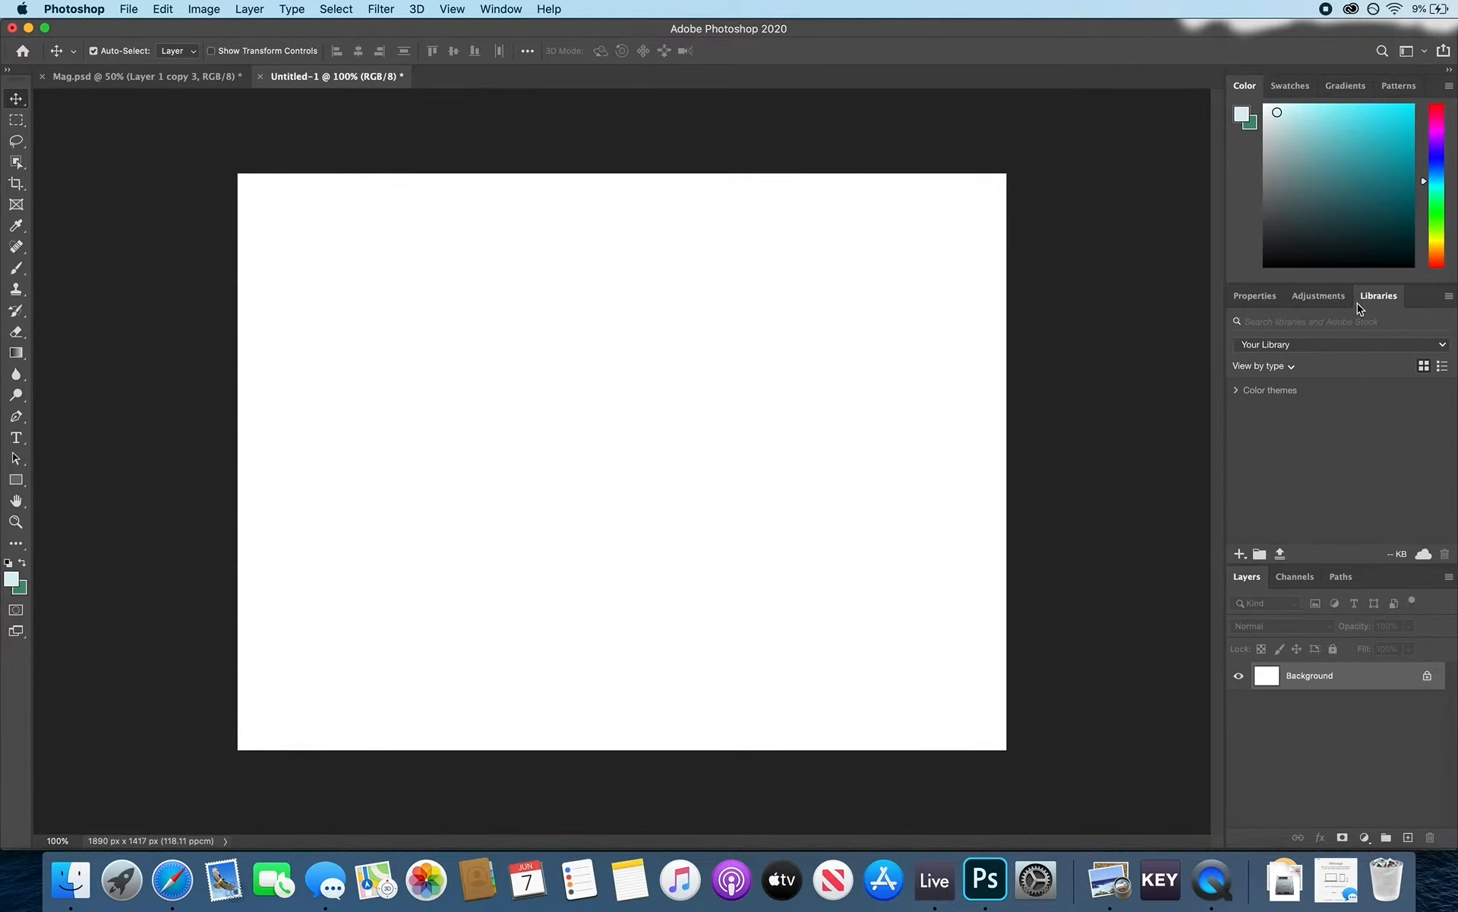
left_click(1238, 393)
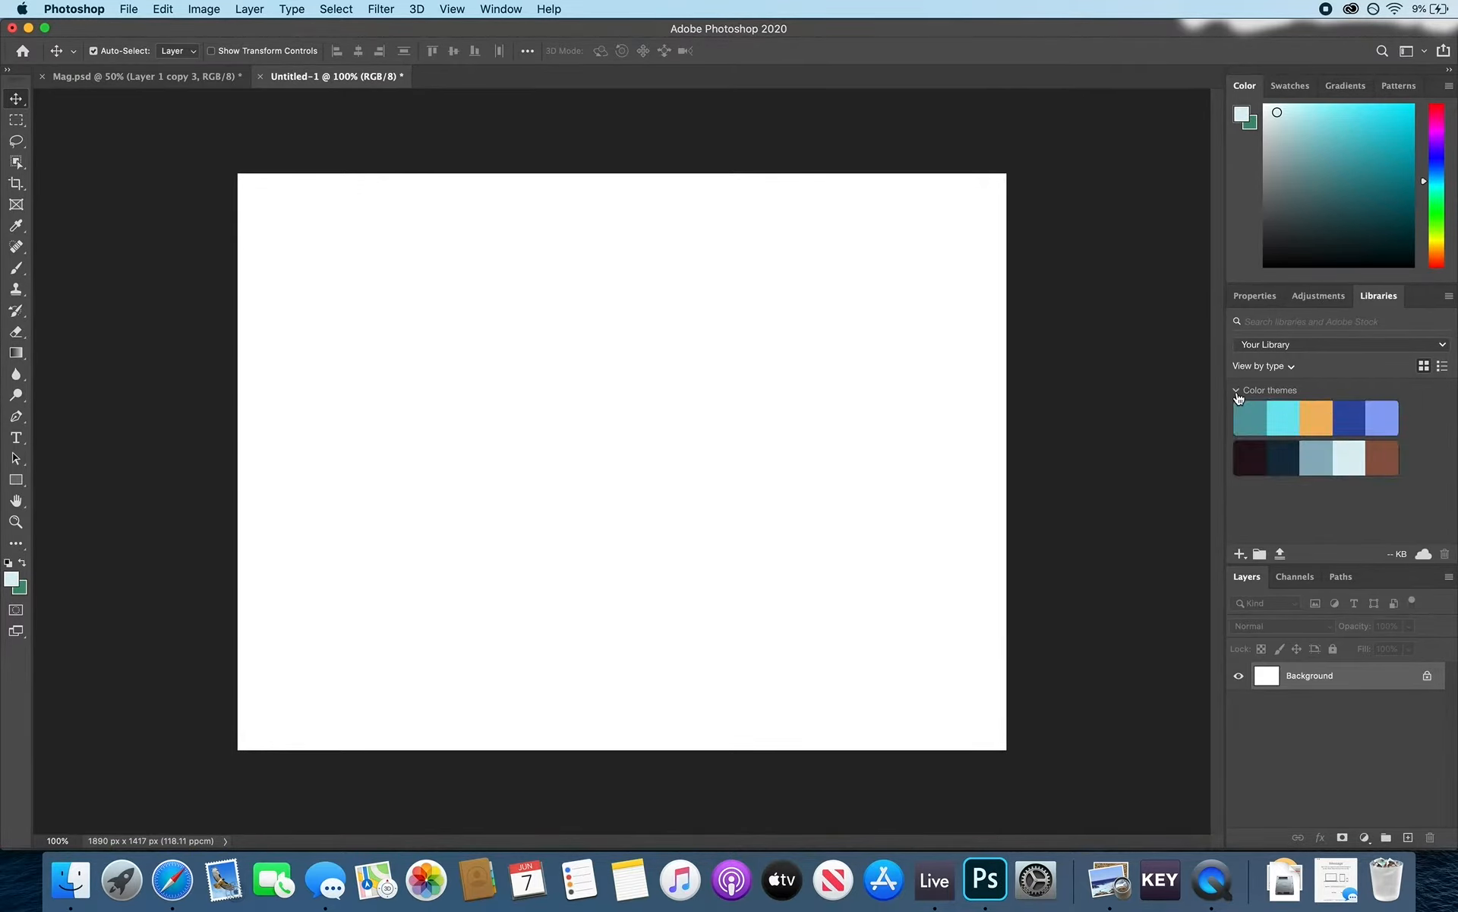
left_click(1260, 419)
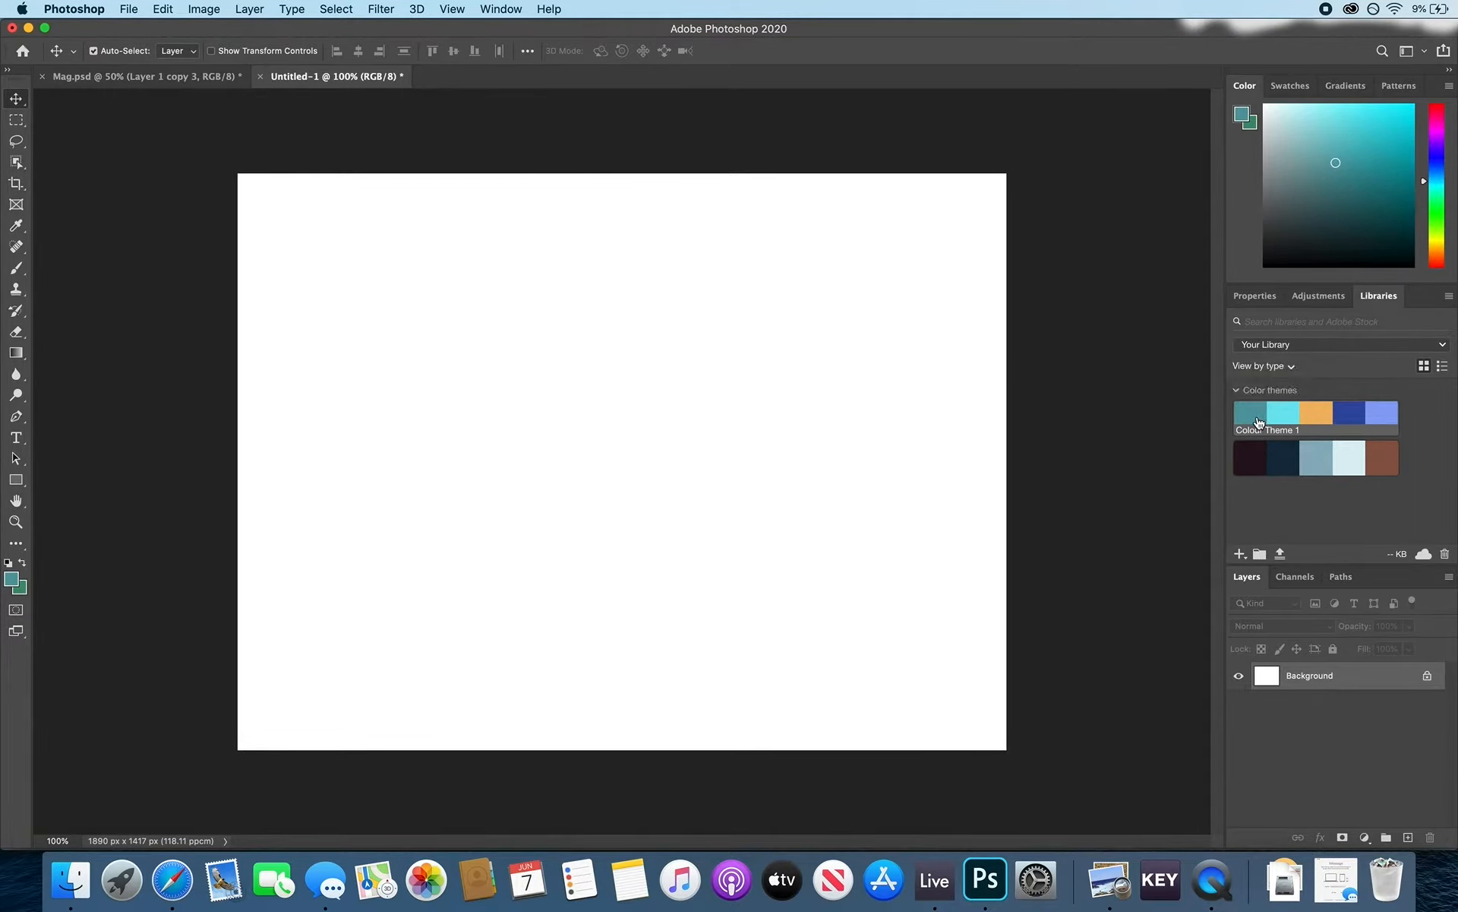
left_click(1286, 419)
left_click(1322, 415)
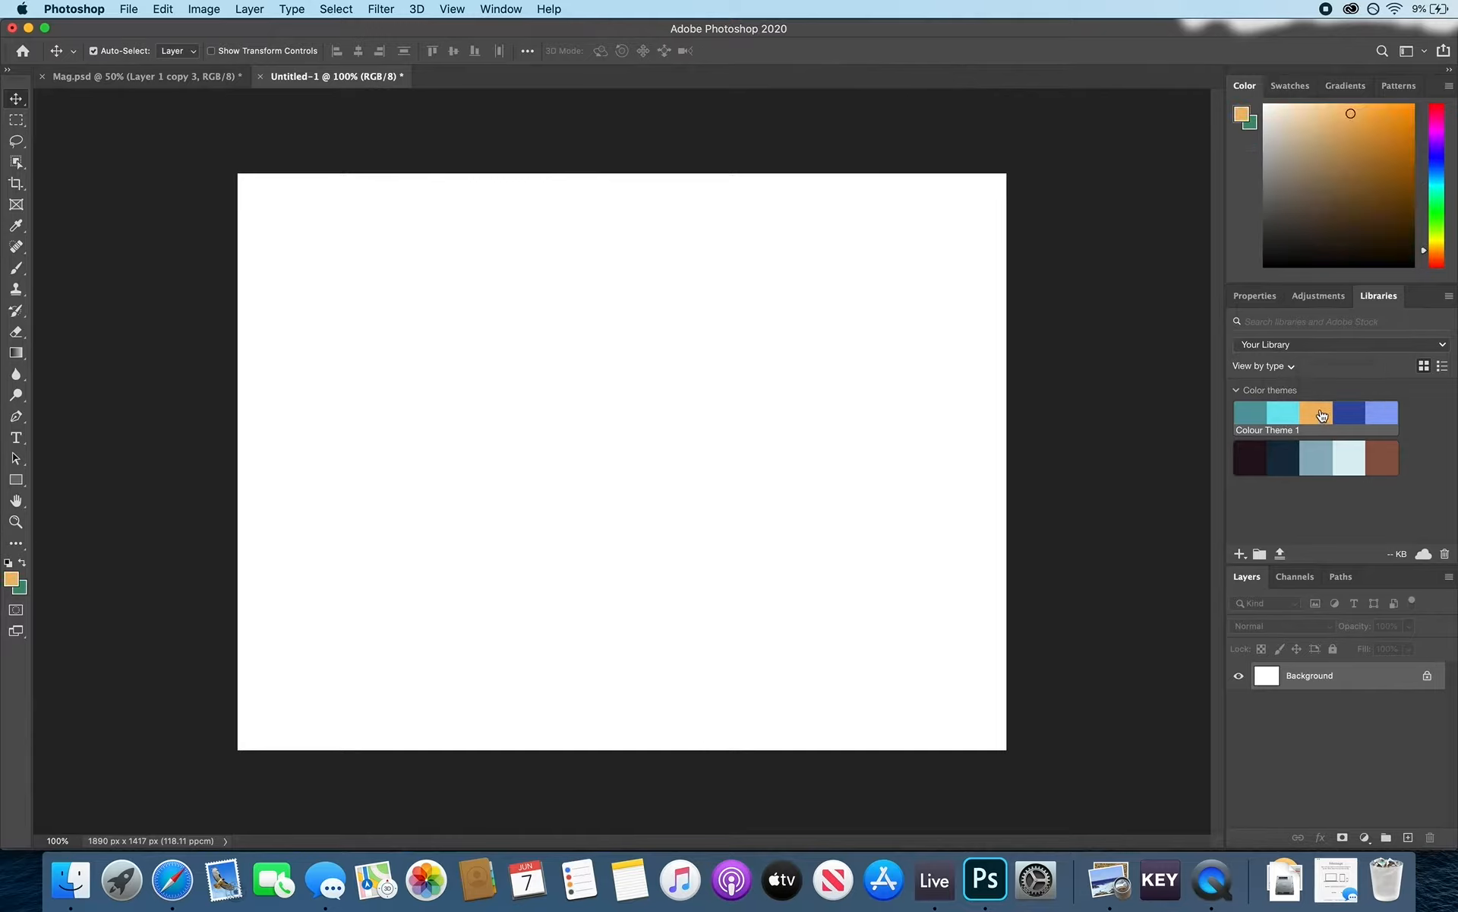
left_click(1349, 415)
left_click(1384, 418)
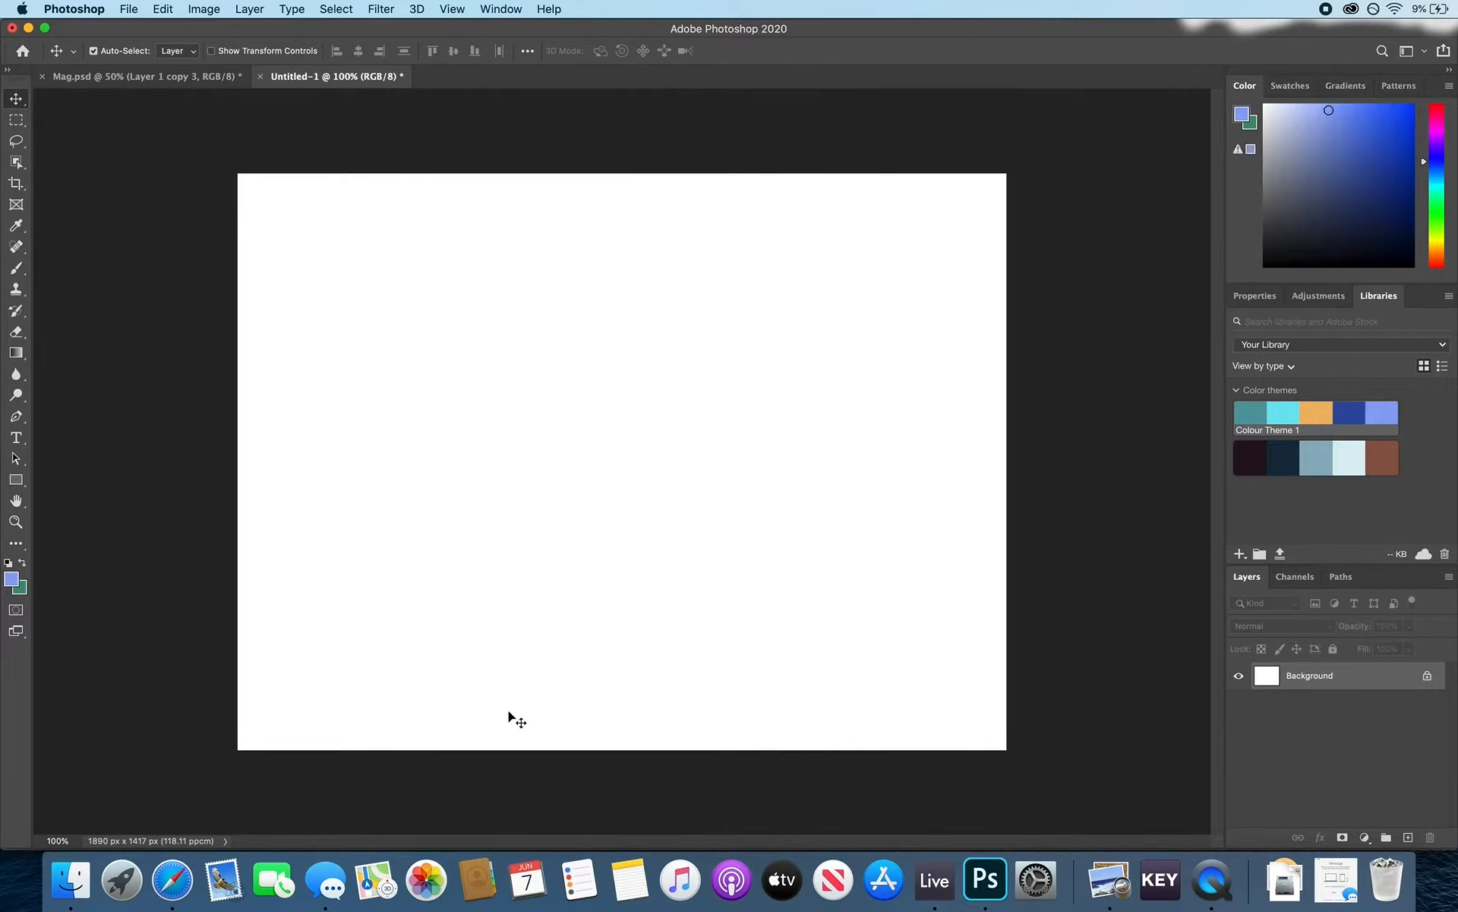
Copy the orange swatch's hex code #F0B865 from Adobe Color in Safari and apply it as Photoshop's foreground colour.
left_click(173, 877)
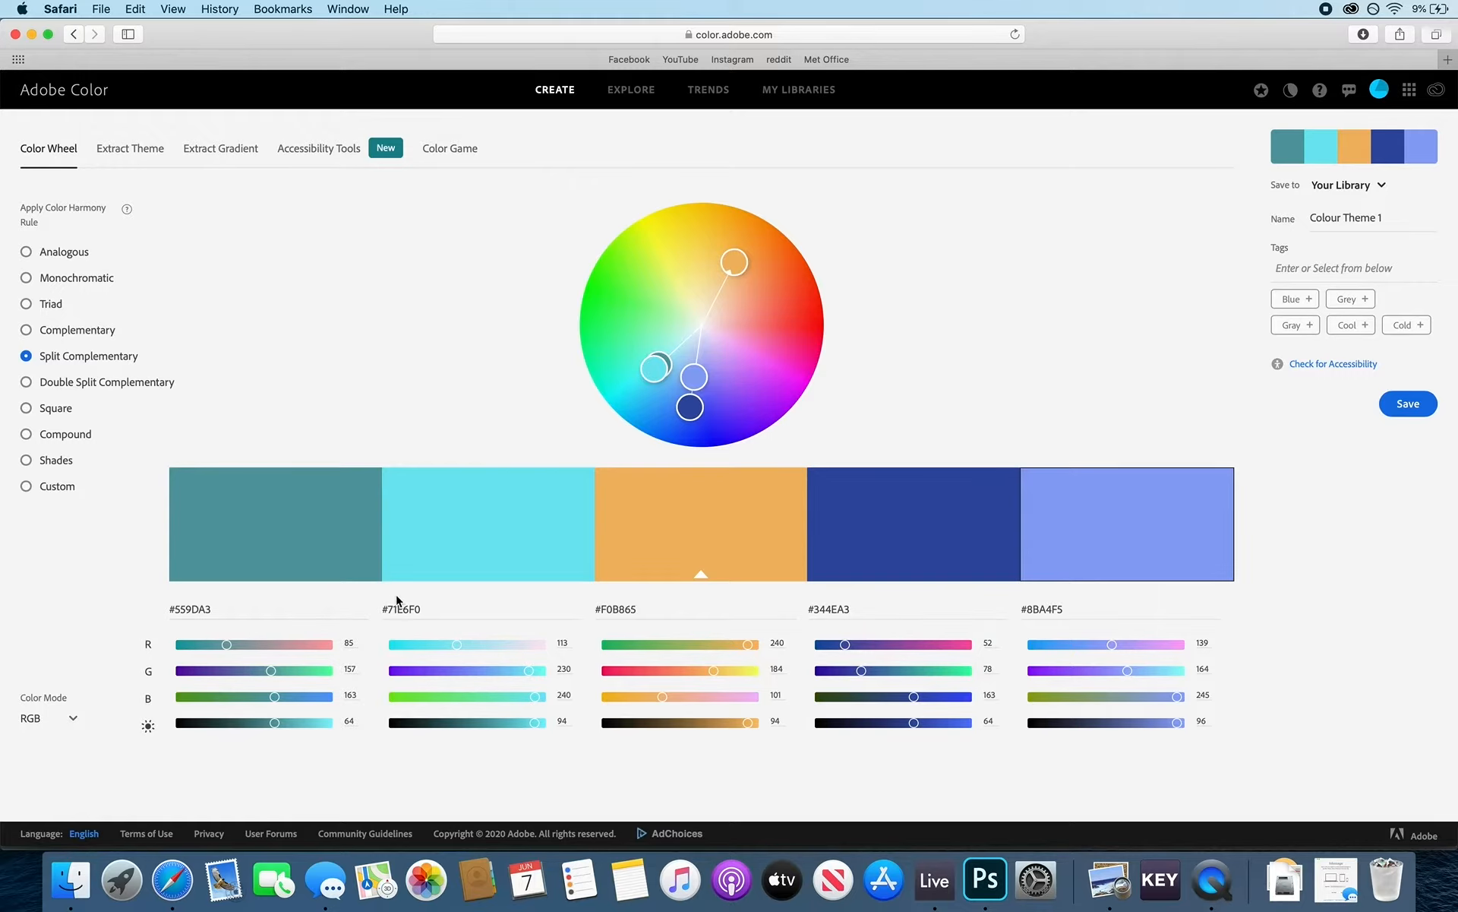
left_click(647, 610)
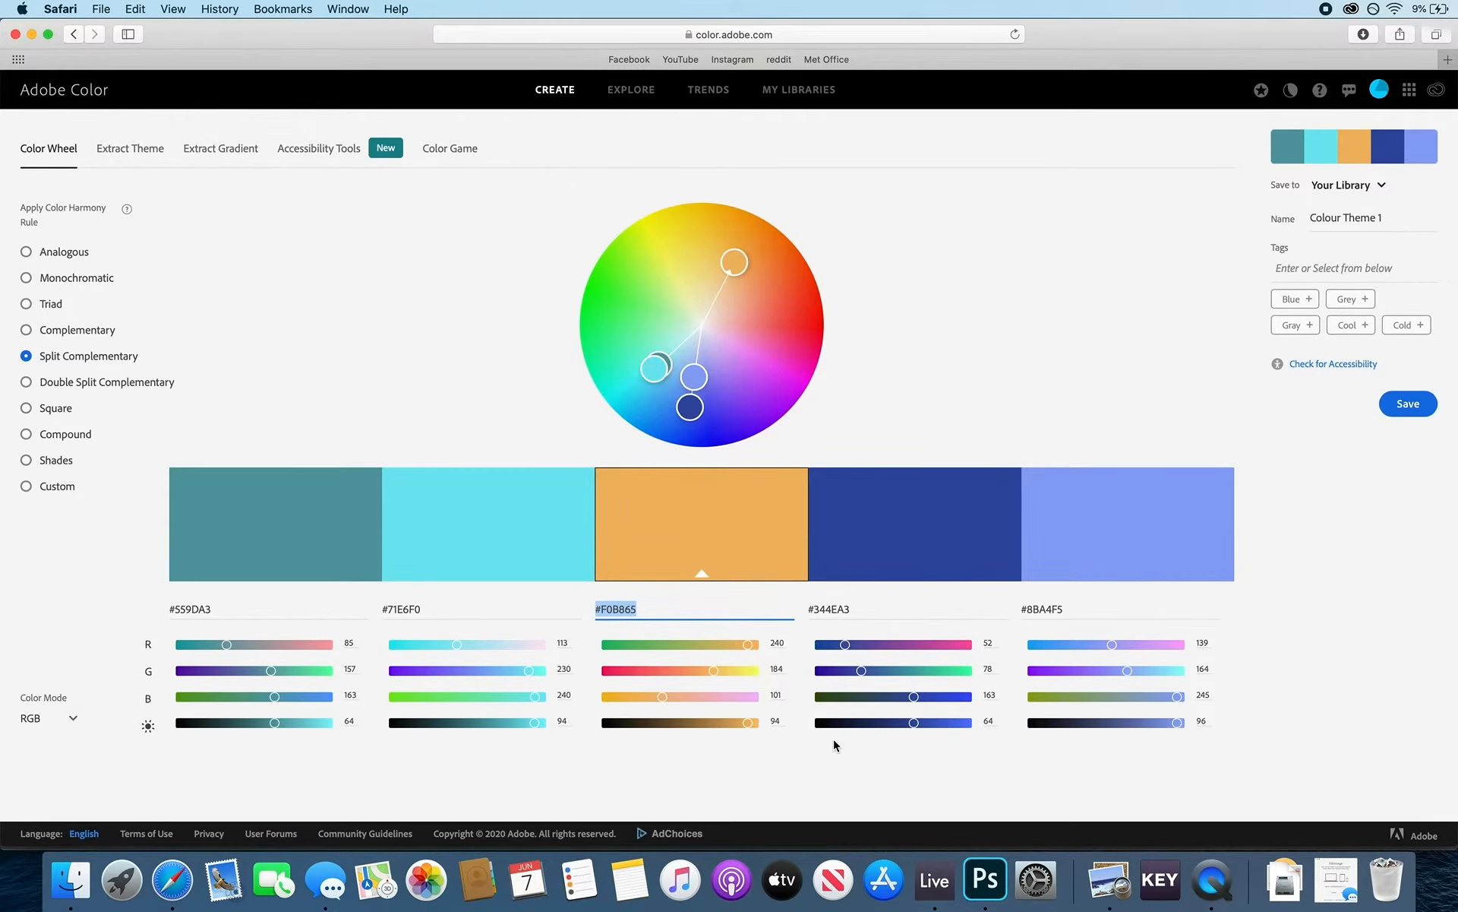
left_click(986, 879)
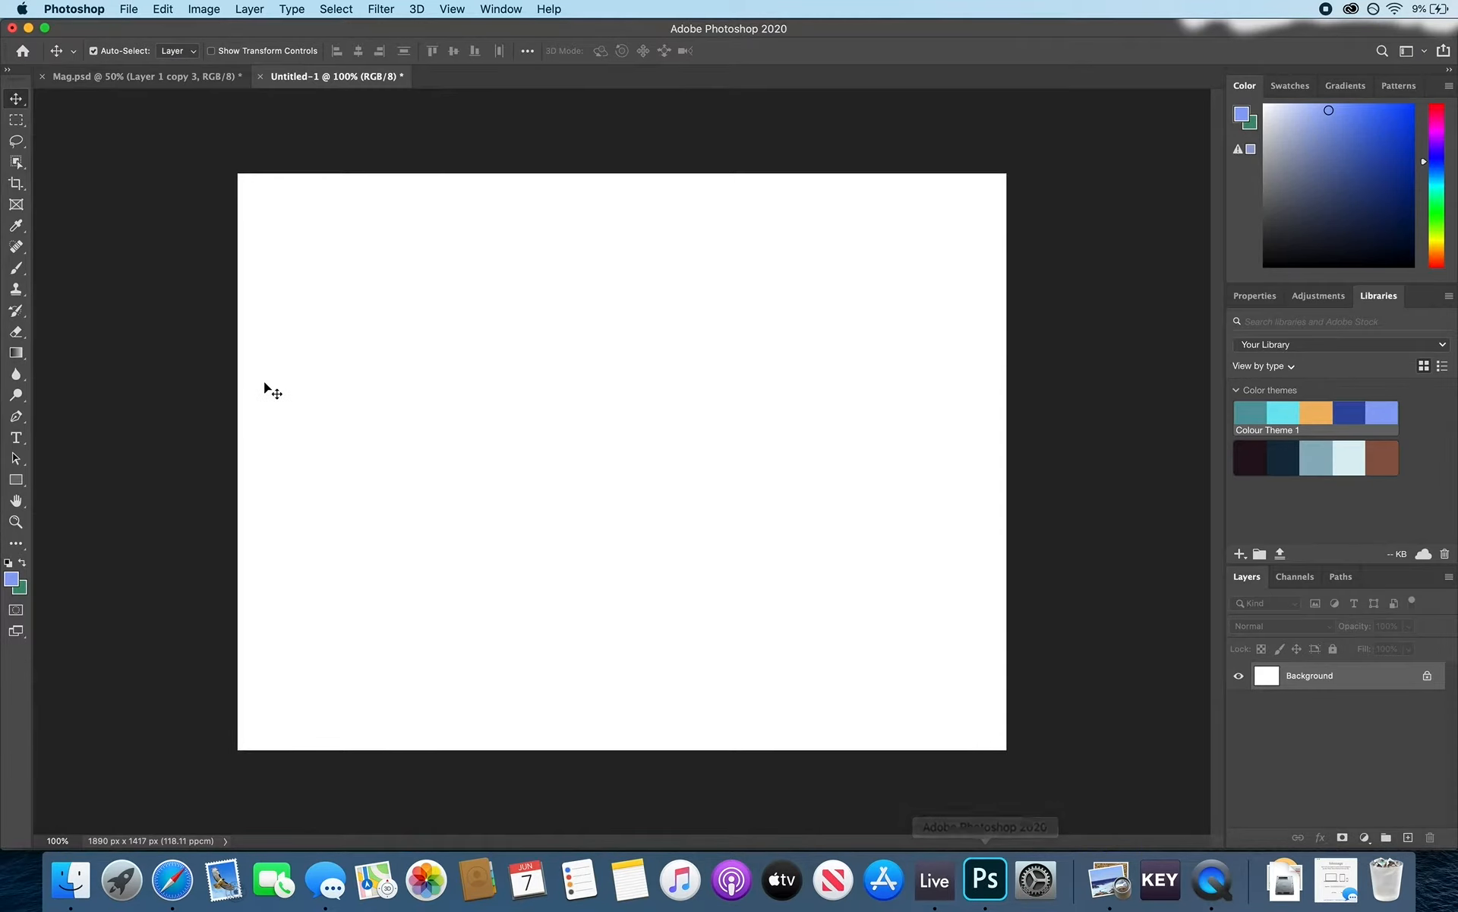
left_click(11, 580)
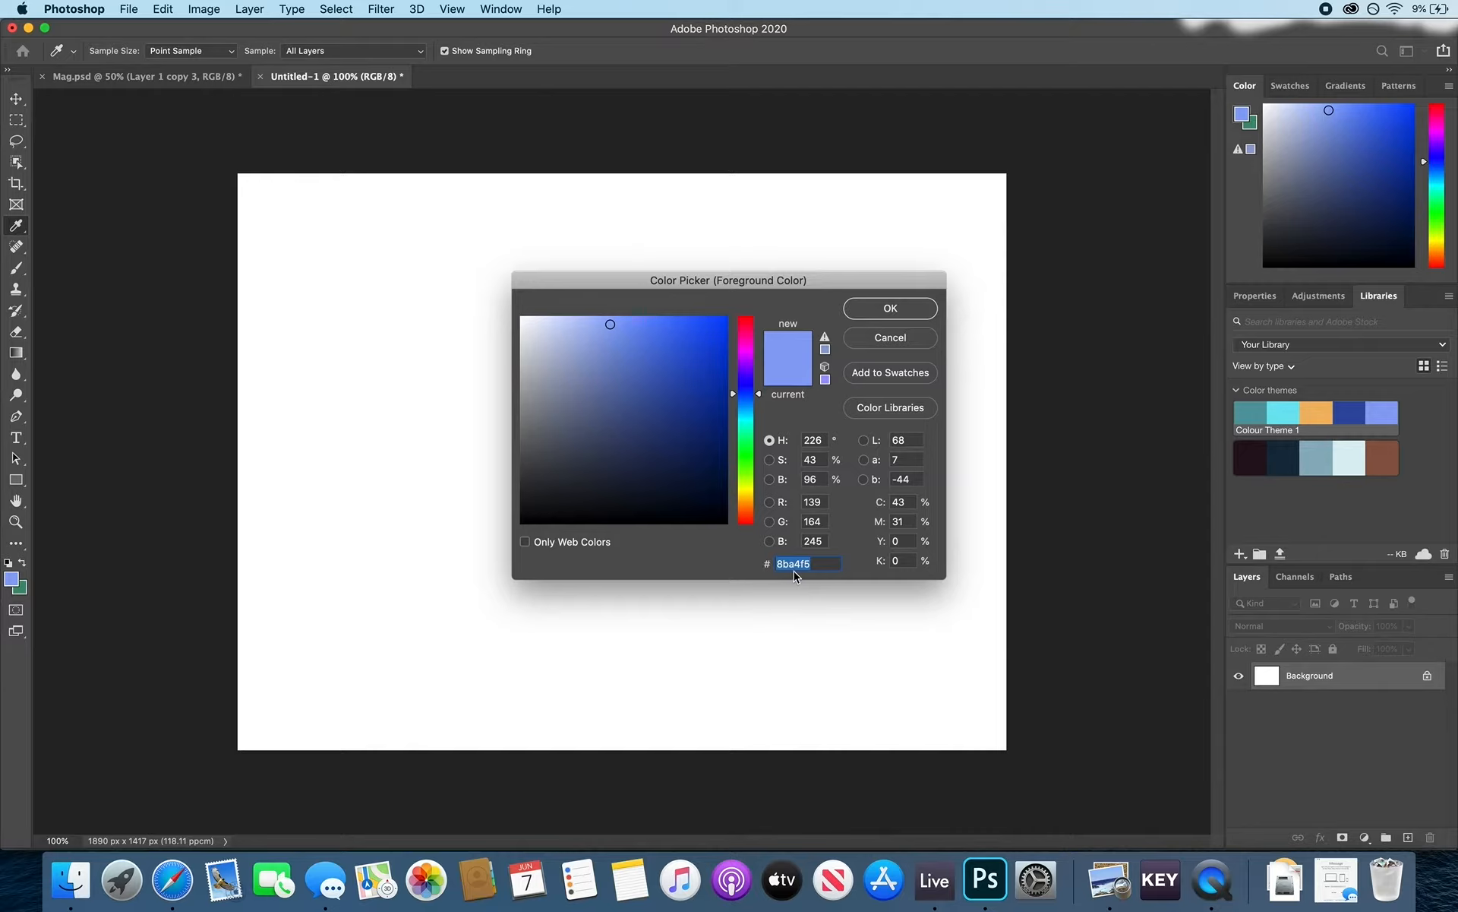
key("super+v")
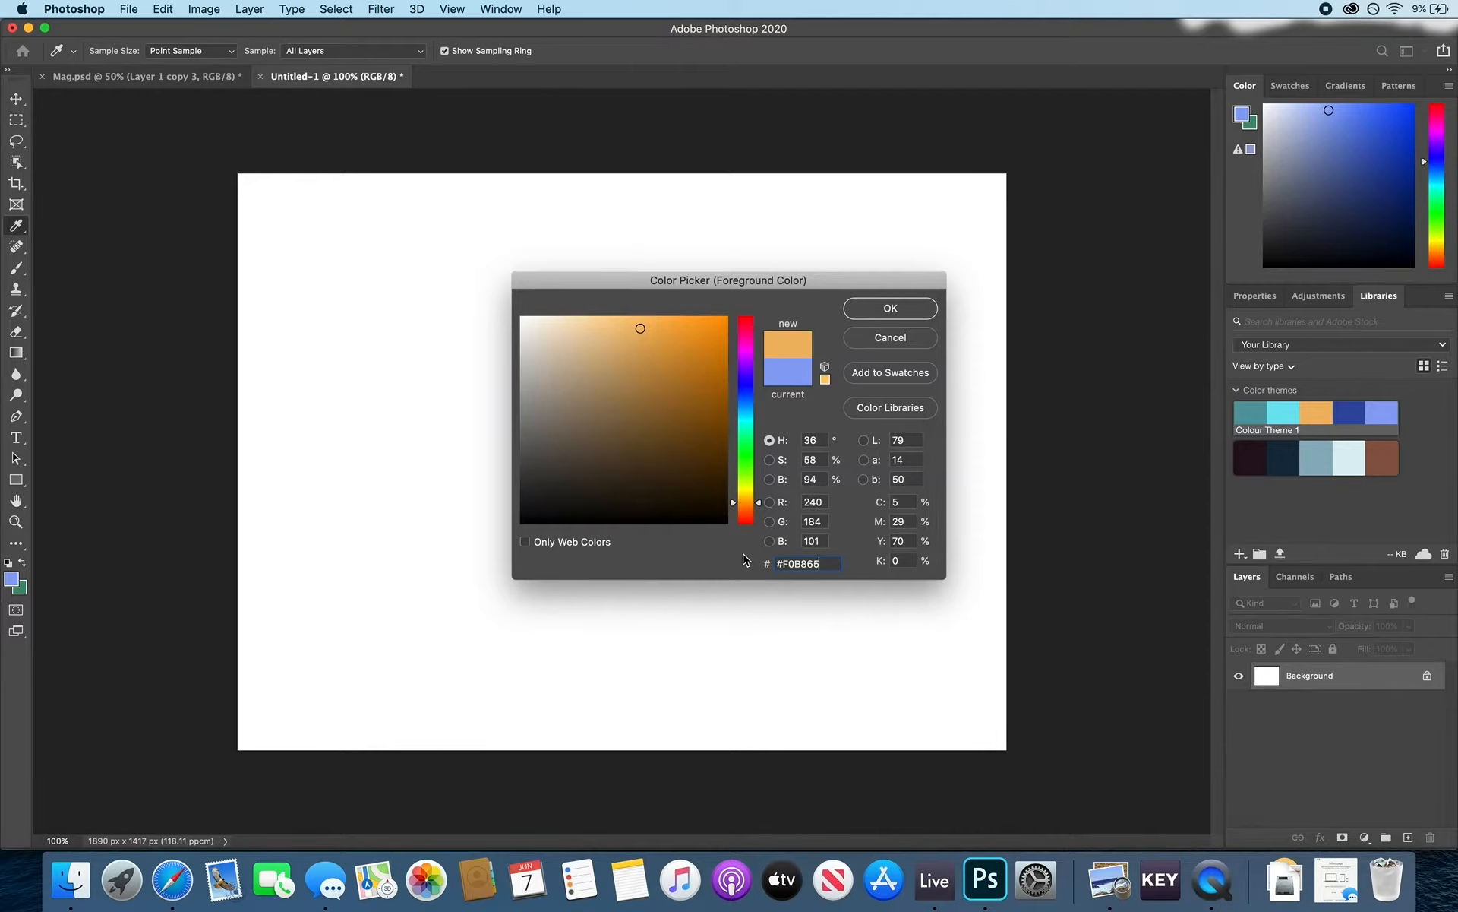
left_click(912, 312)
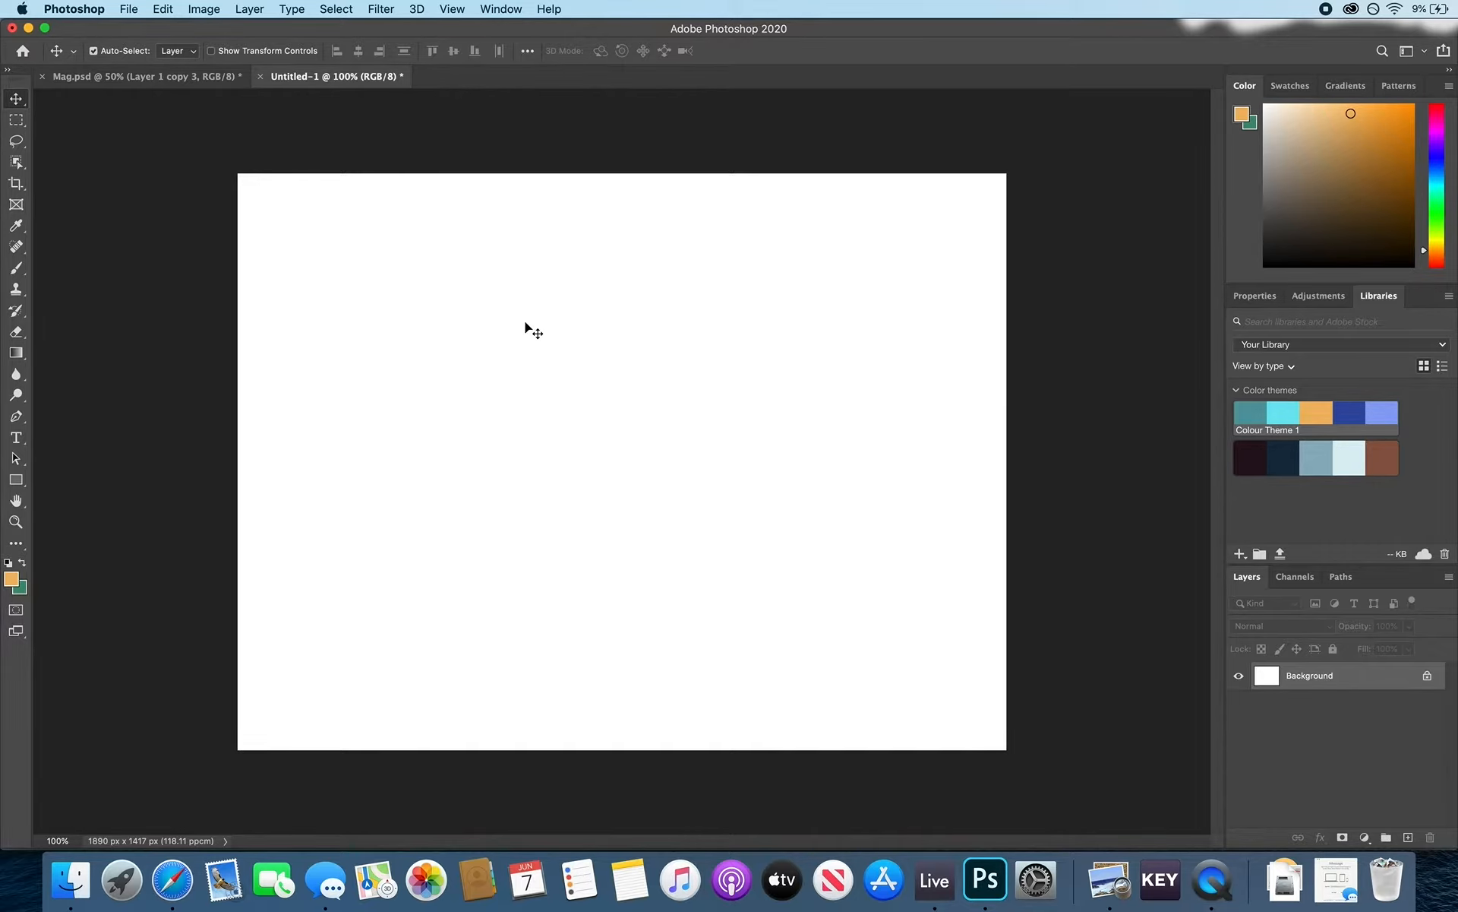
Return to Adobe Color in Safari and capture a screenshot of just the five palette swatches.
left_click(176, 876)
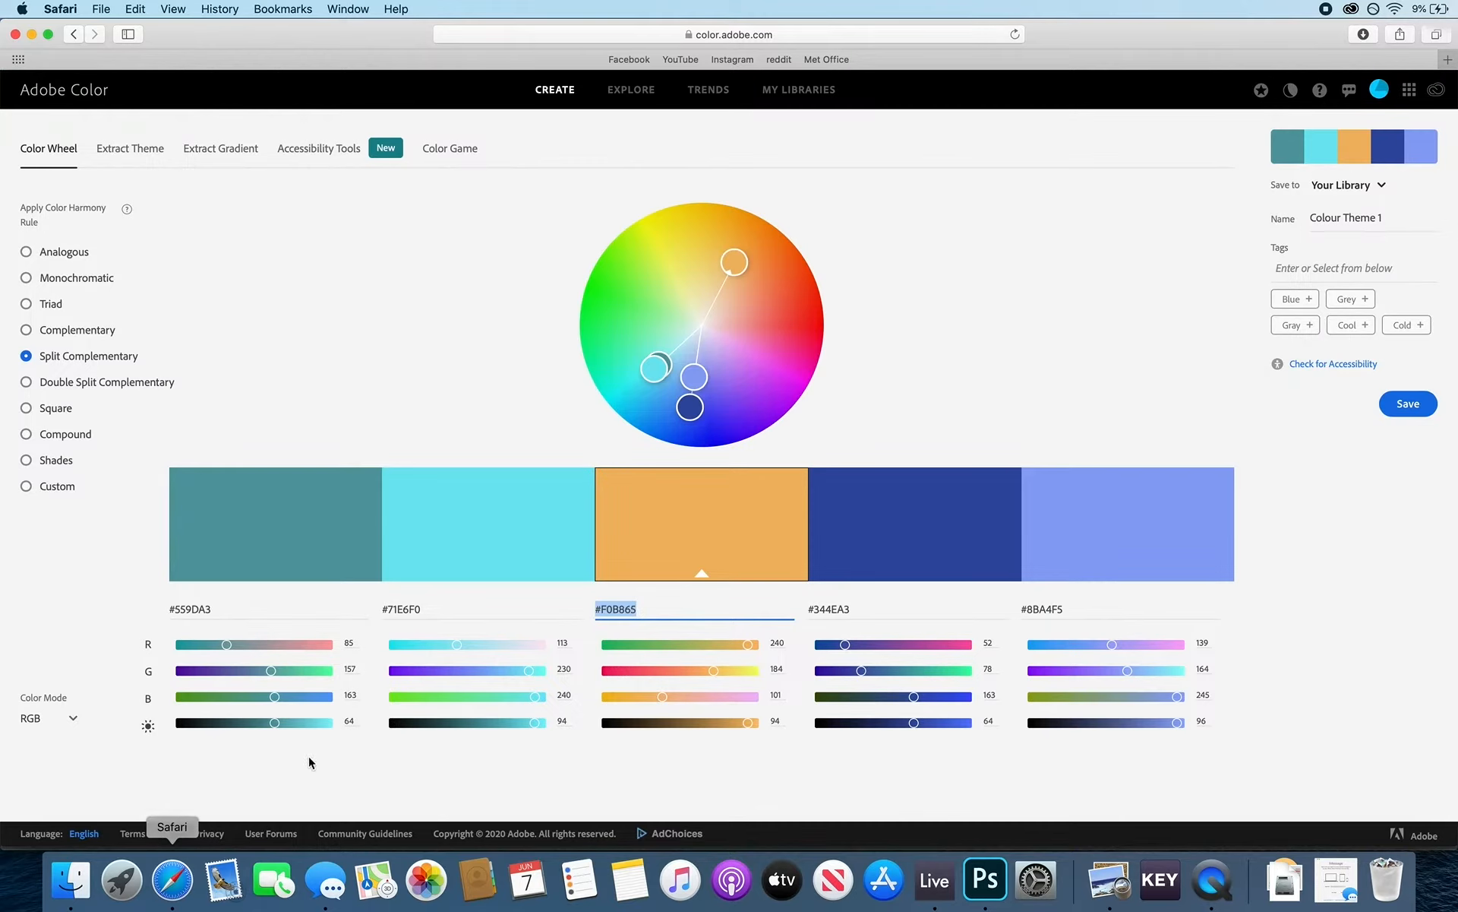
key("super+shift+4")
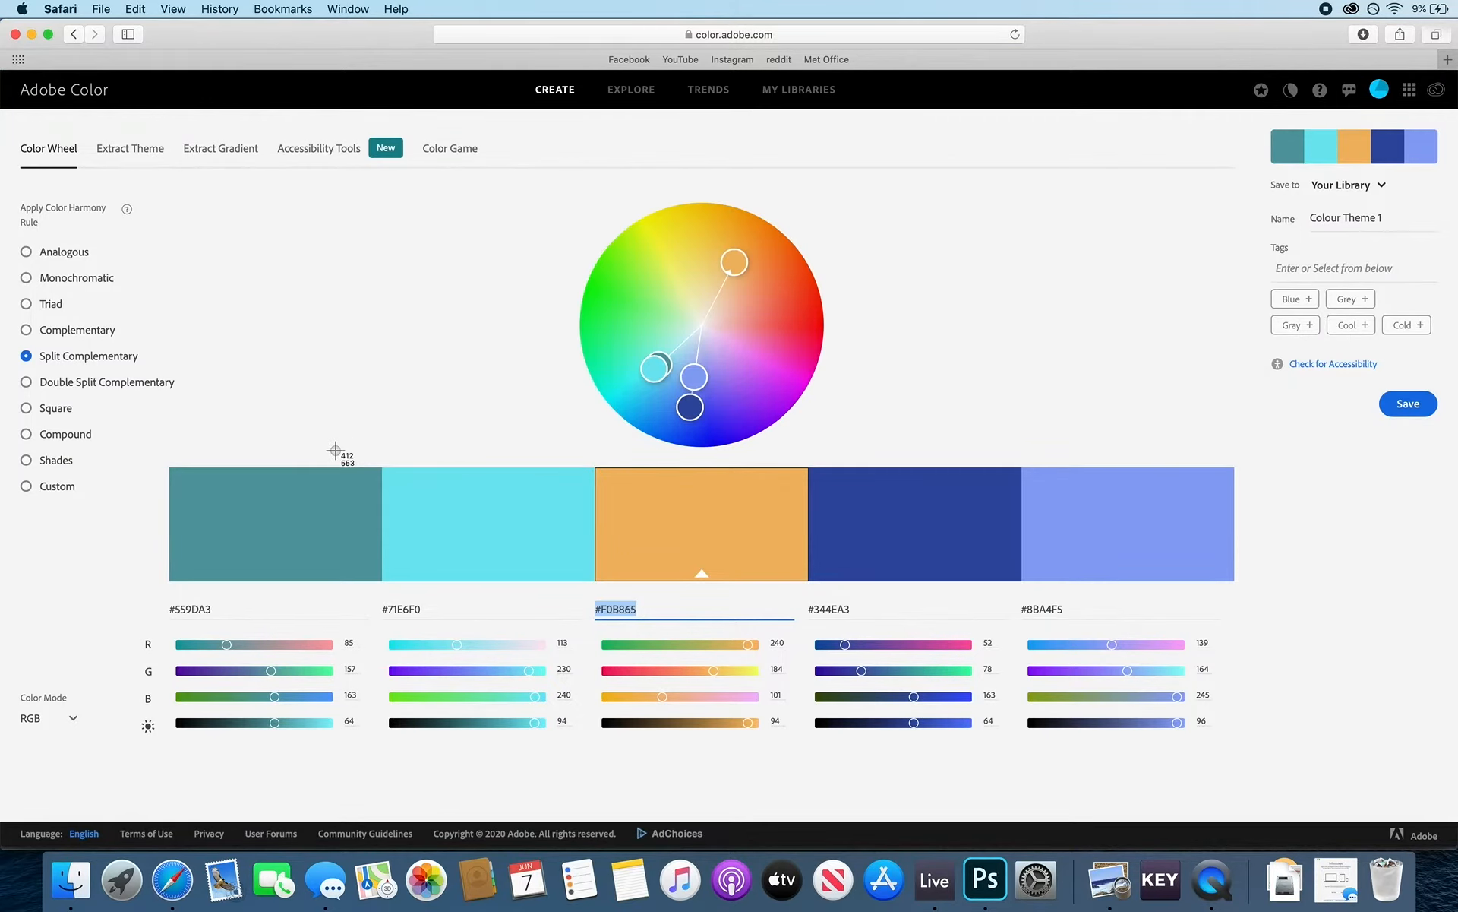
left_click_drag(173, 470, 1231, 576)
Switch to Photoshop and place the palette screenshot across the lower part of the blank canvas.
left_click(990, 881)
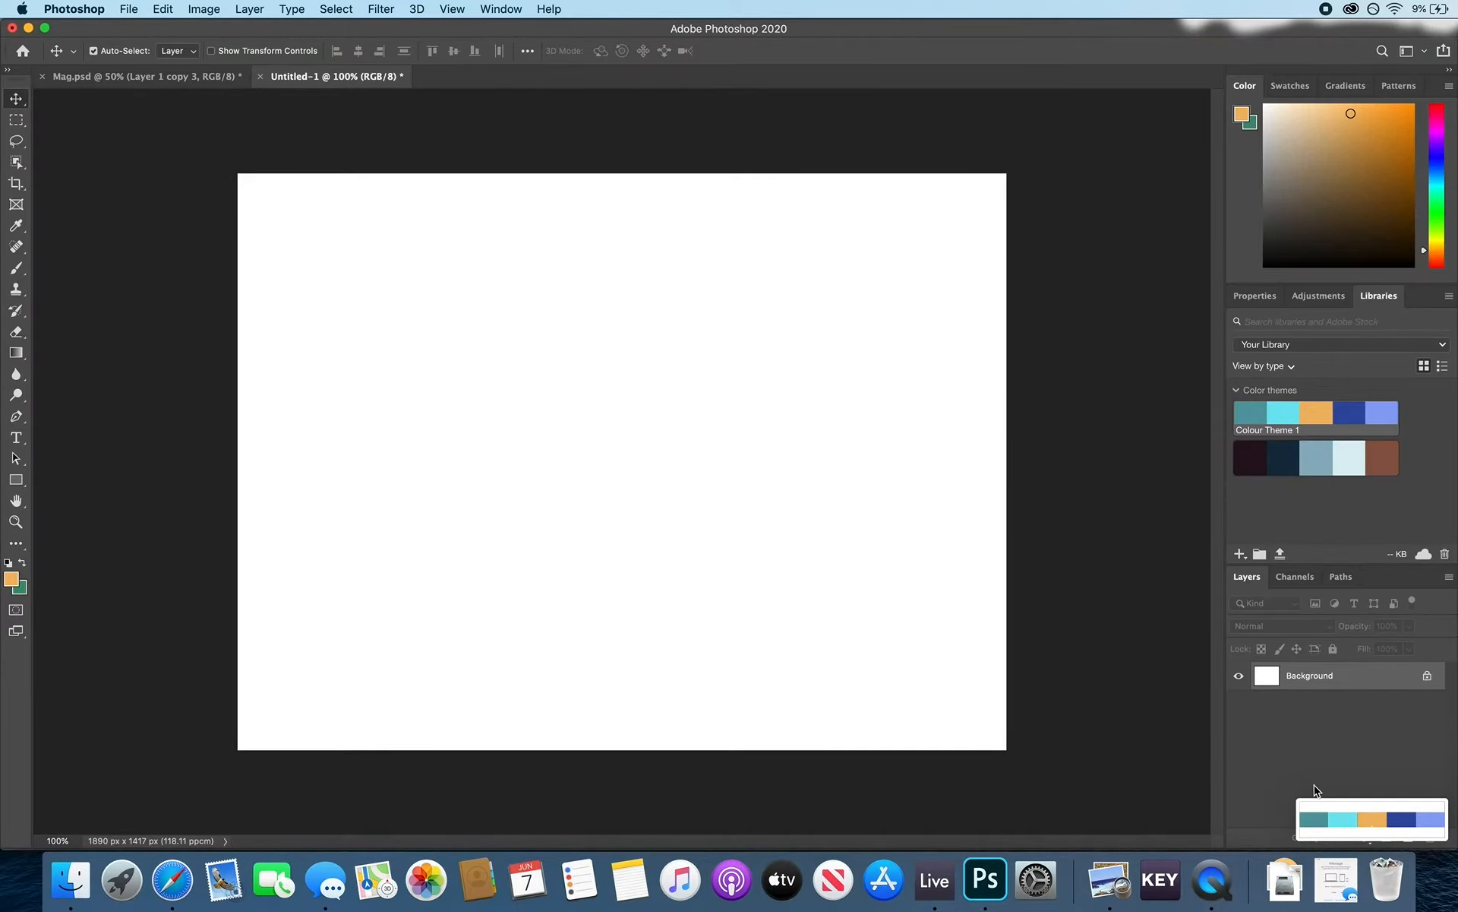
left_click_drag(1366, 818, 905, 621)
left_click_drag(805, 465, 809, 647)
key("Return")
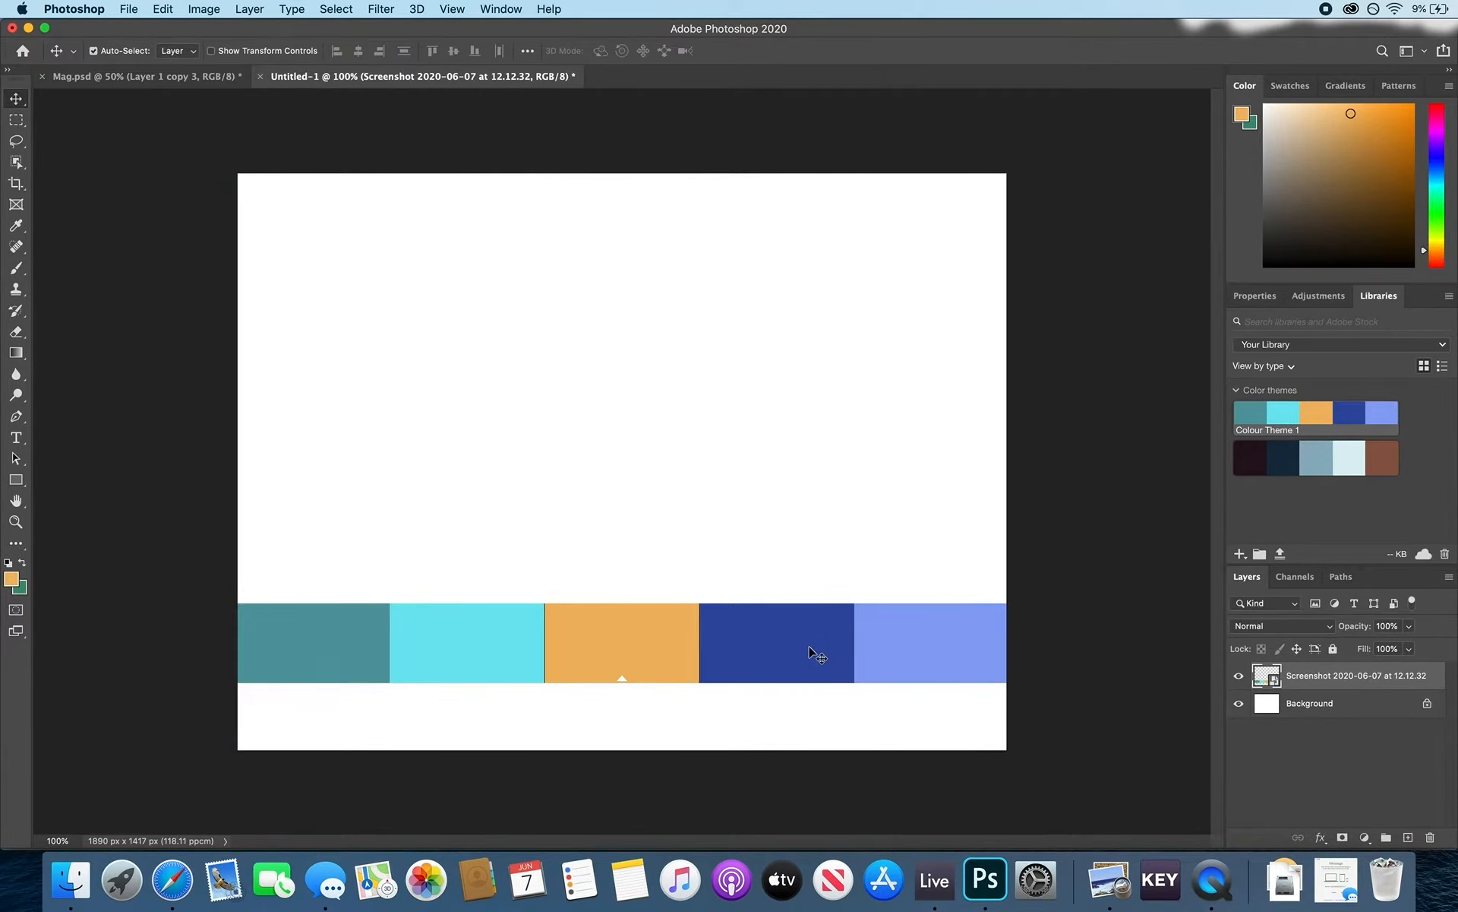
Sample the placed palette's swatches in turn for the foreground colour and apply the dark blue #344ea4.
left_click(12, 584)
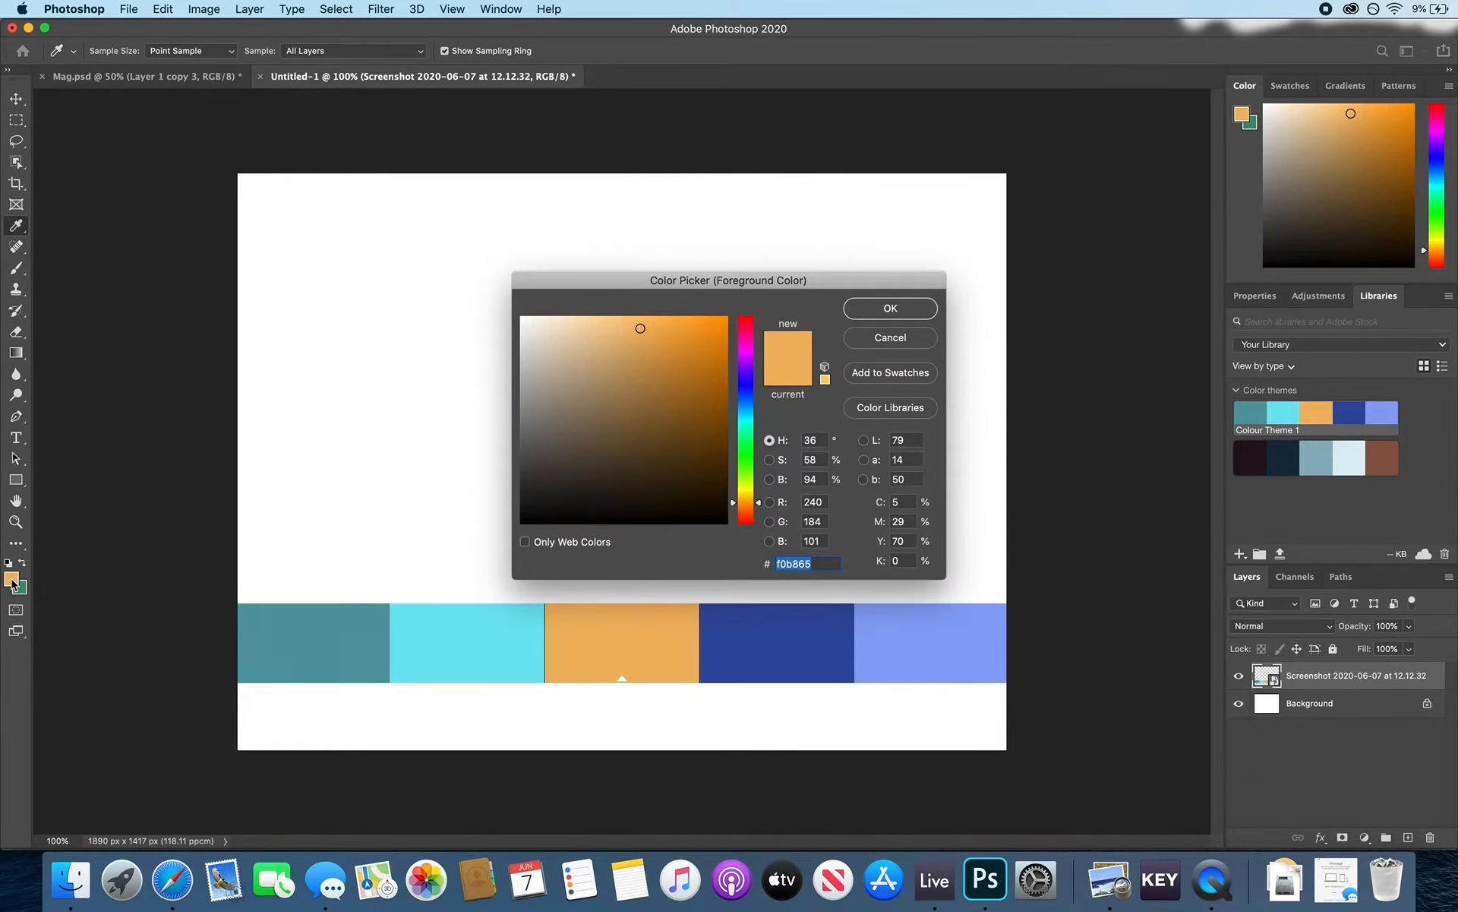
left_click(351, 652)
left_click(433, 651)
left_click(647, 632)
left_click(765, 618)
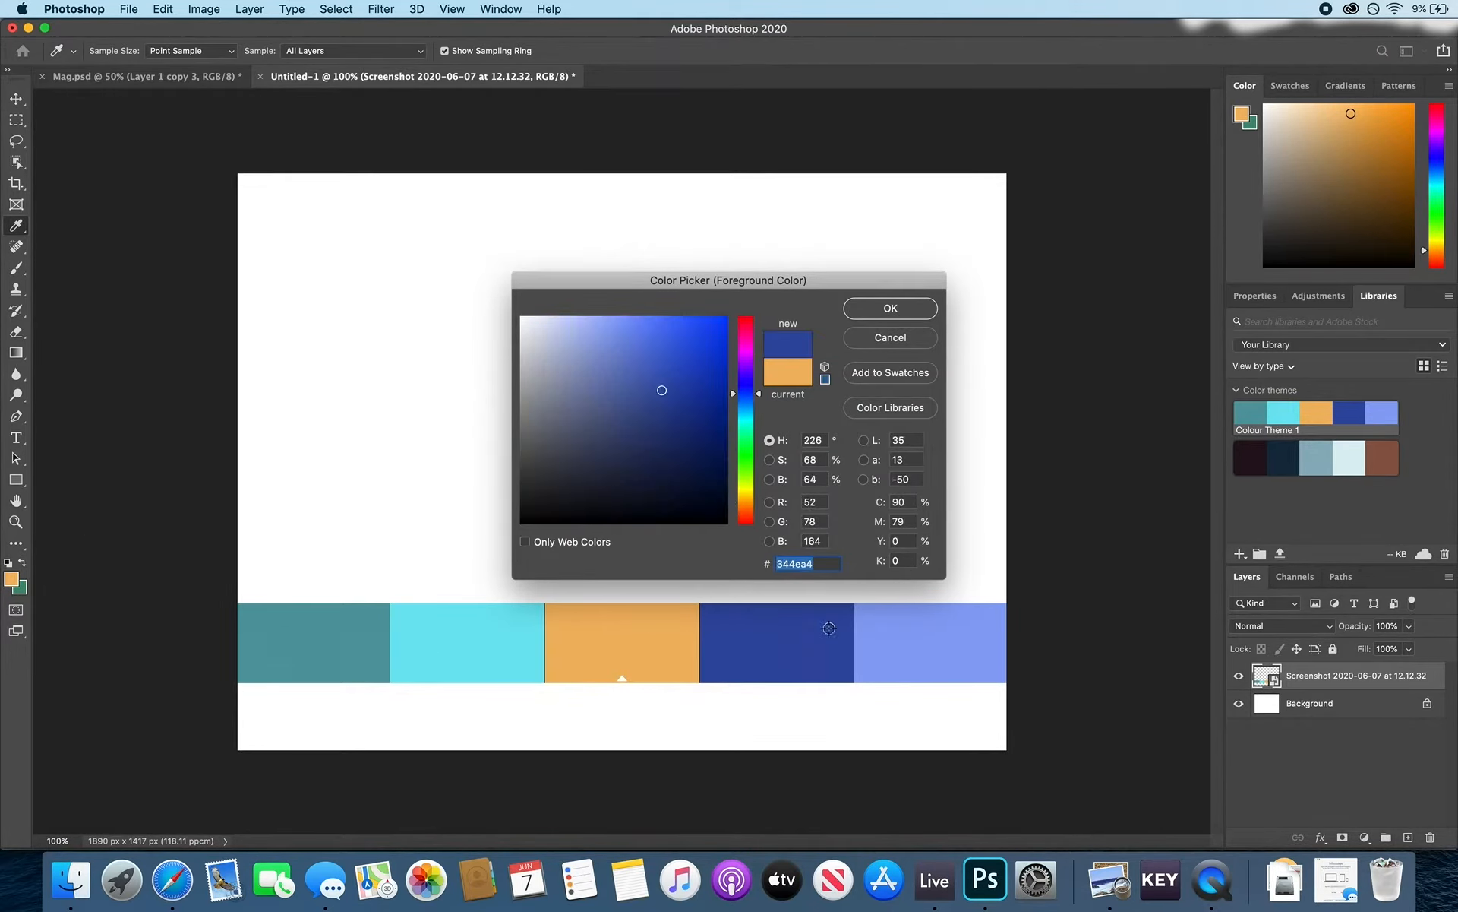
left_click(881, 641)
left_click(809, 646)
key("Return")
key("v")
Rename the palette screenshot layer as Colour Theme and hide it.
double_click(1297, 676)
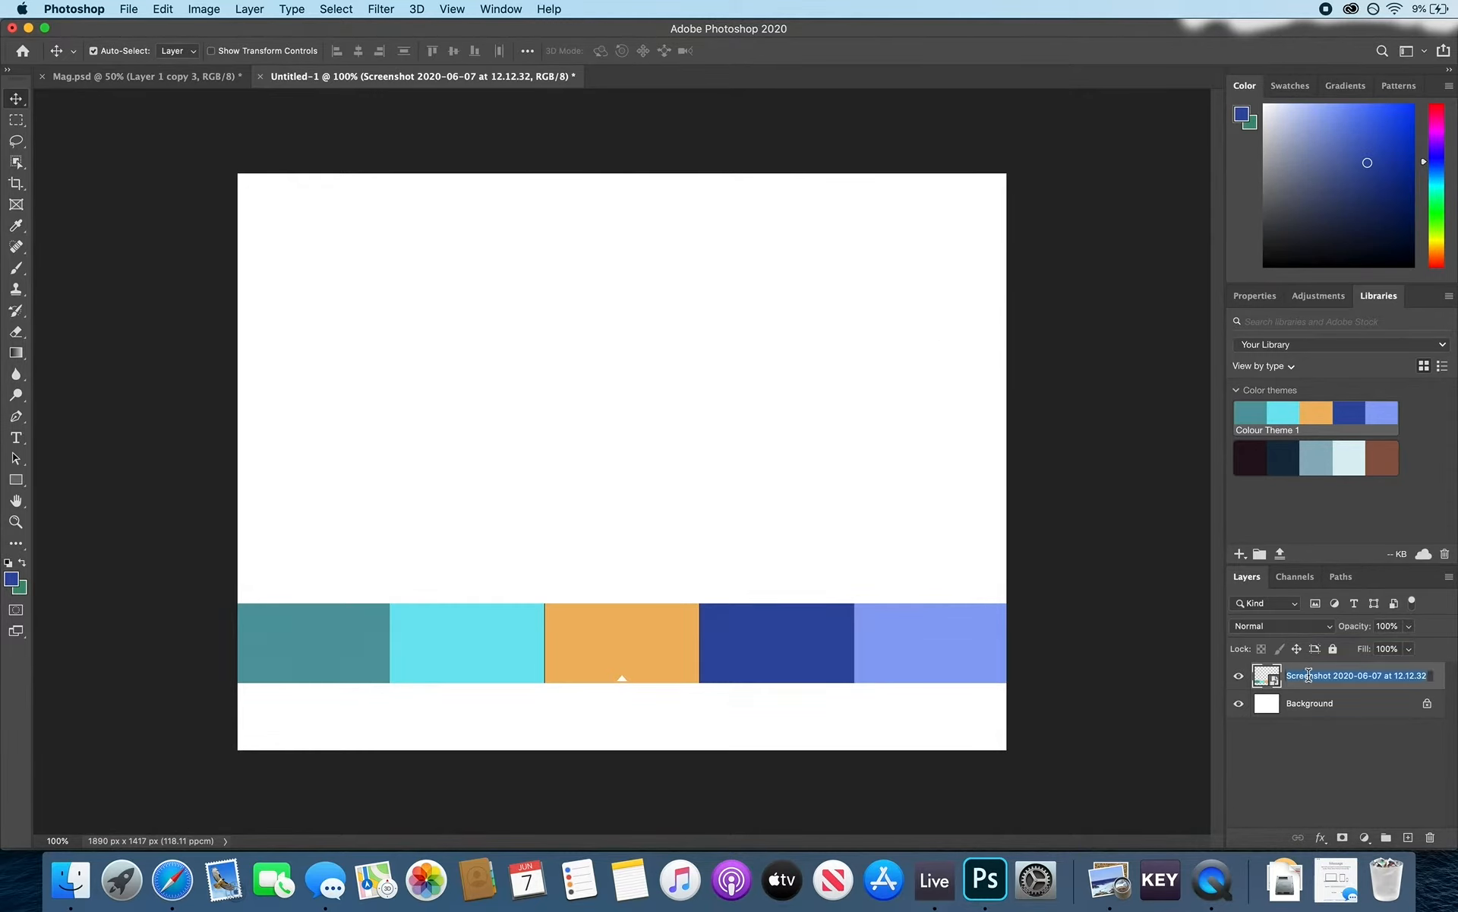
type("Colour Theme")
key("Return")
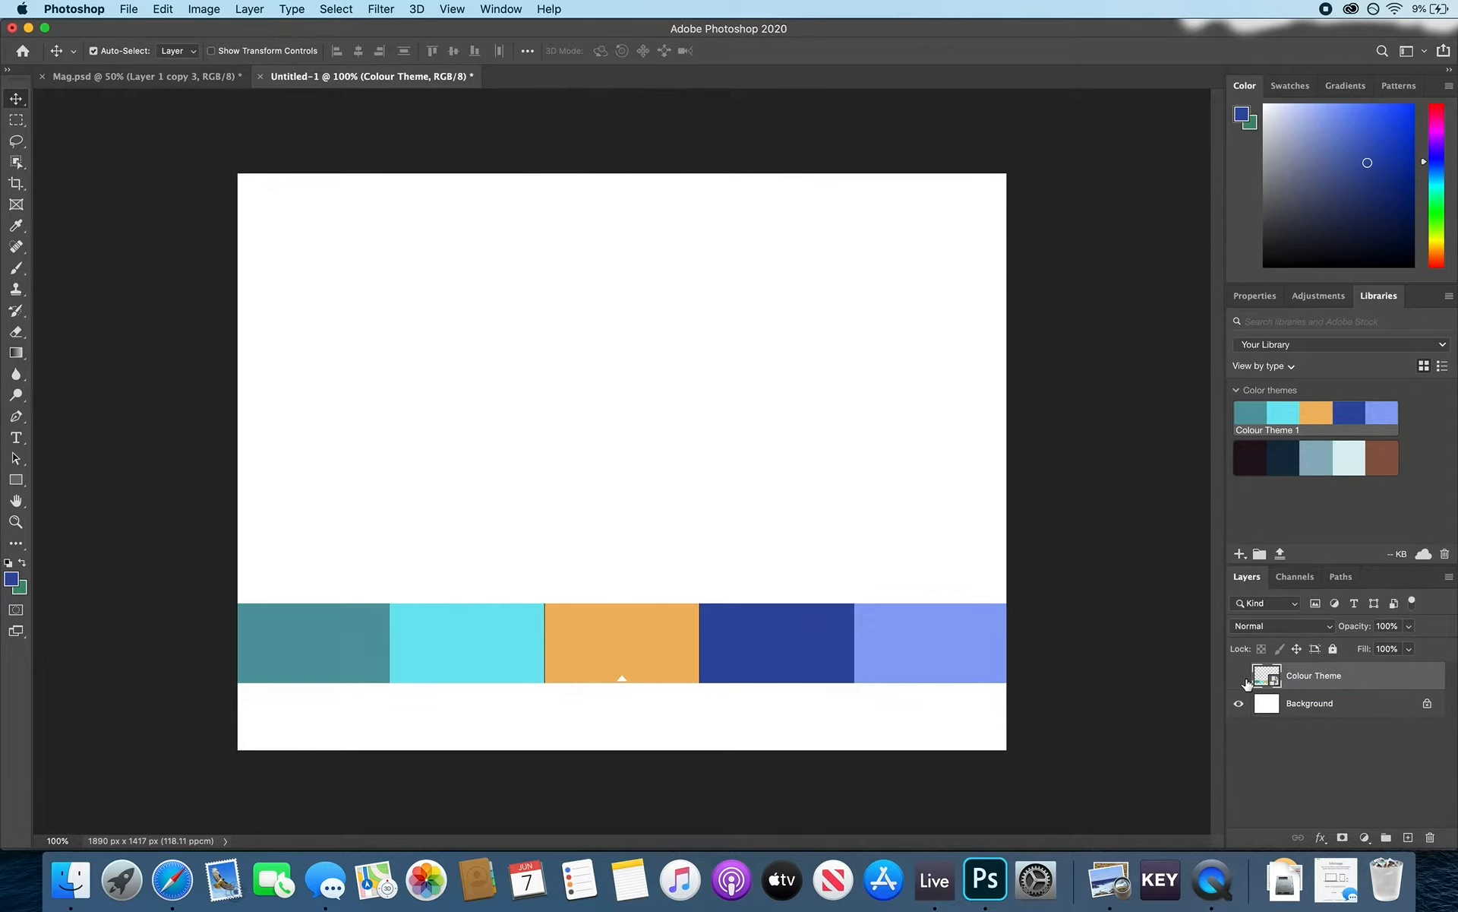
left_click(1238, 676)
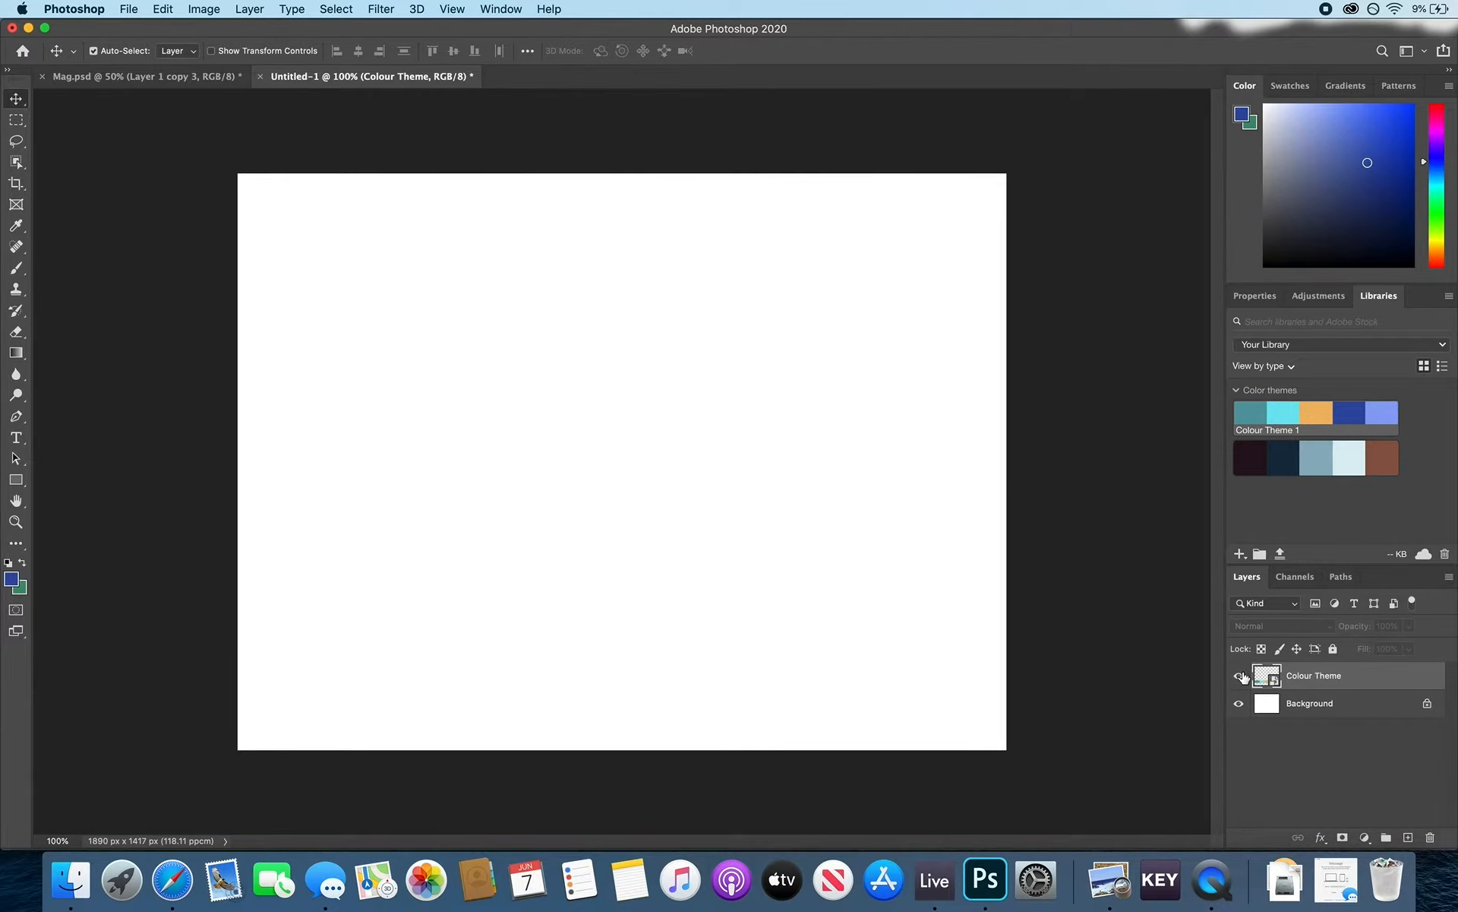
Show the Colour Theme layer, sample its light cyan swatch #72e6f1 as the foreground colour, and hide the layer again.
left_click(1238, 675)
left_click(11, 579)
left_click(465, 639)
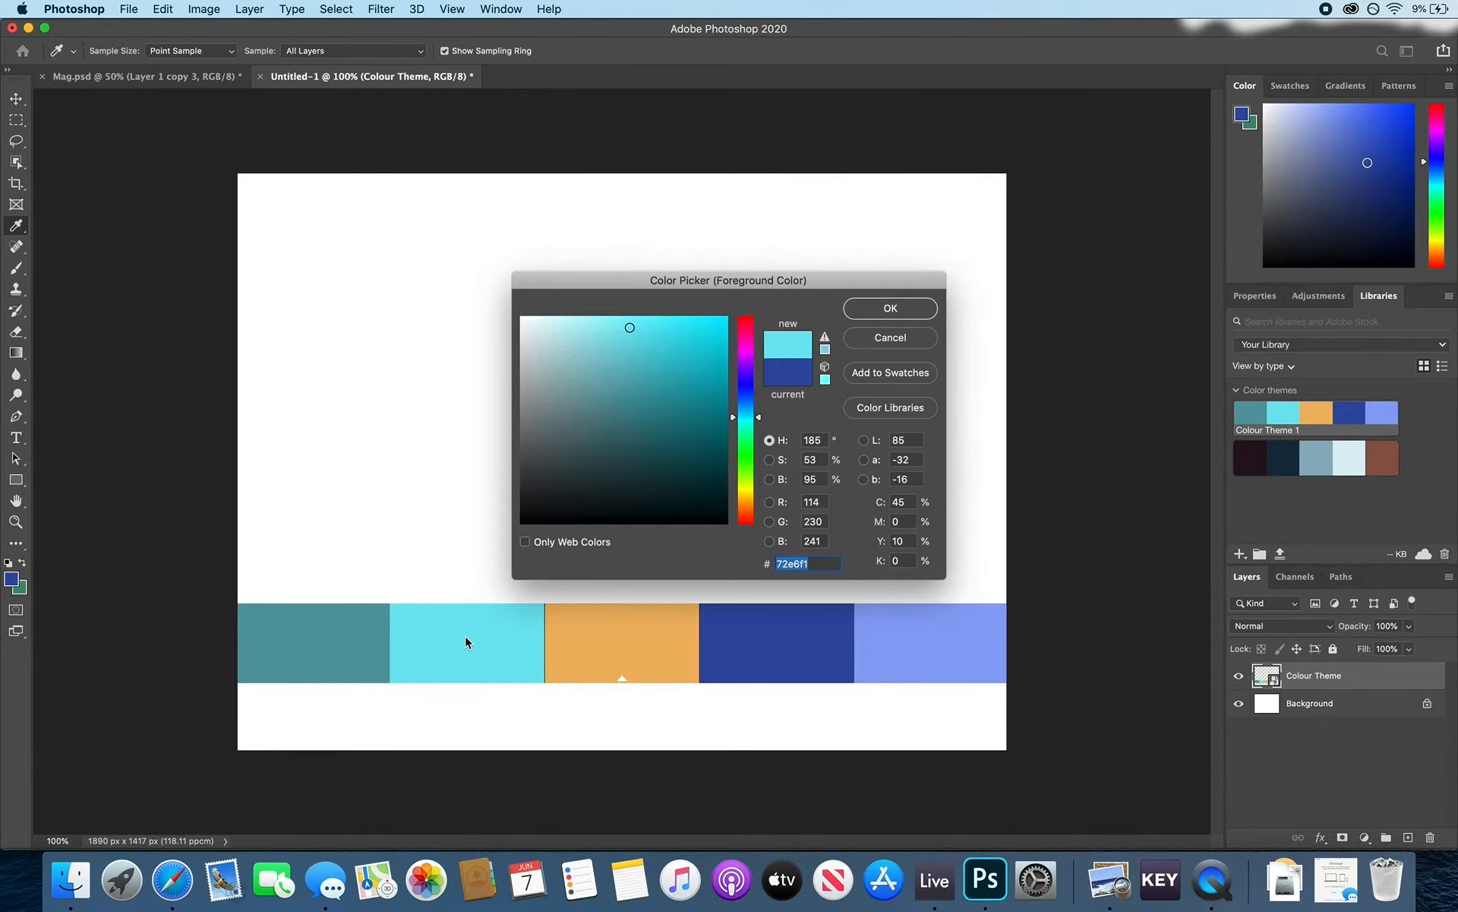
left_click(903, 311)
left_click(1239, 675)
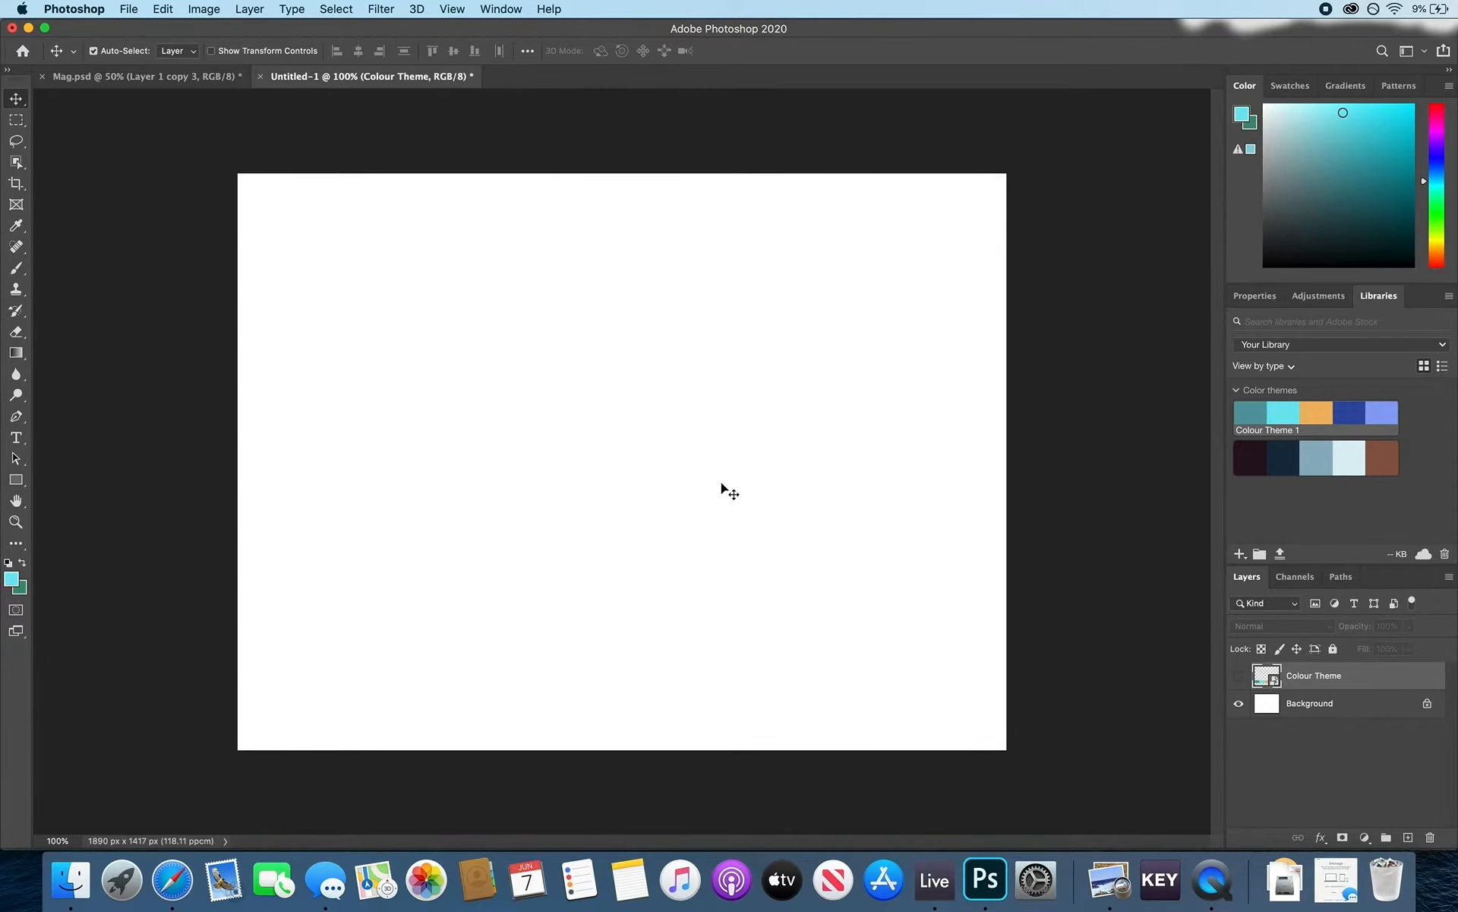
Switch to Adobe Color in Safari and extract a colour theme from Headshot.jpg in the Assets folder.
left_click(172, 880)
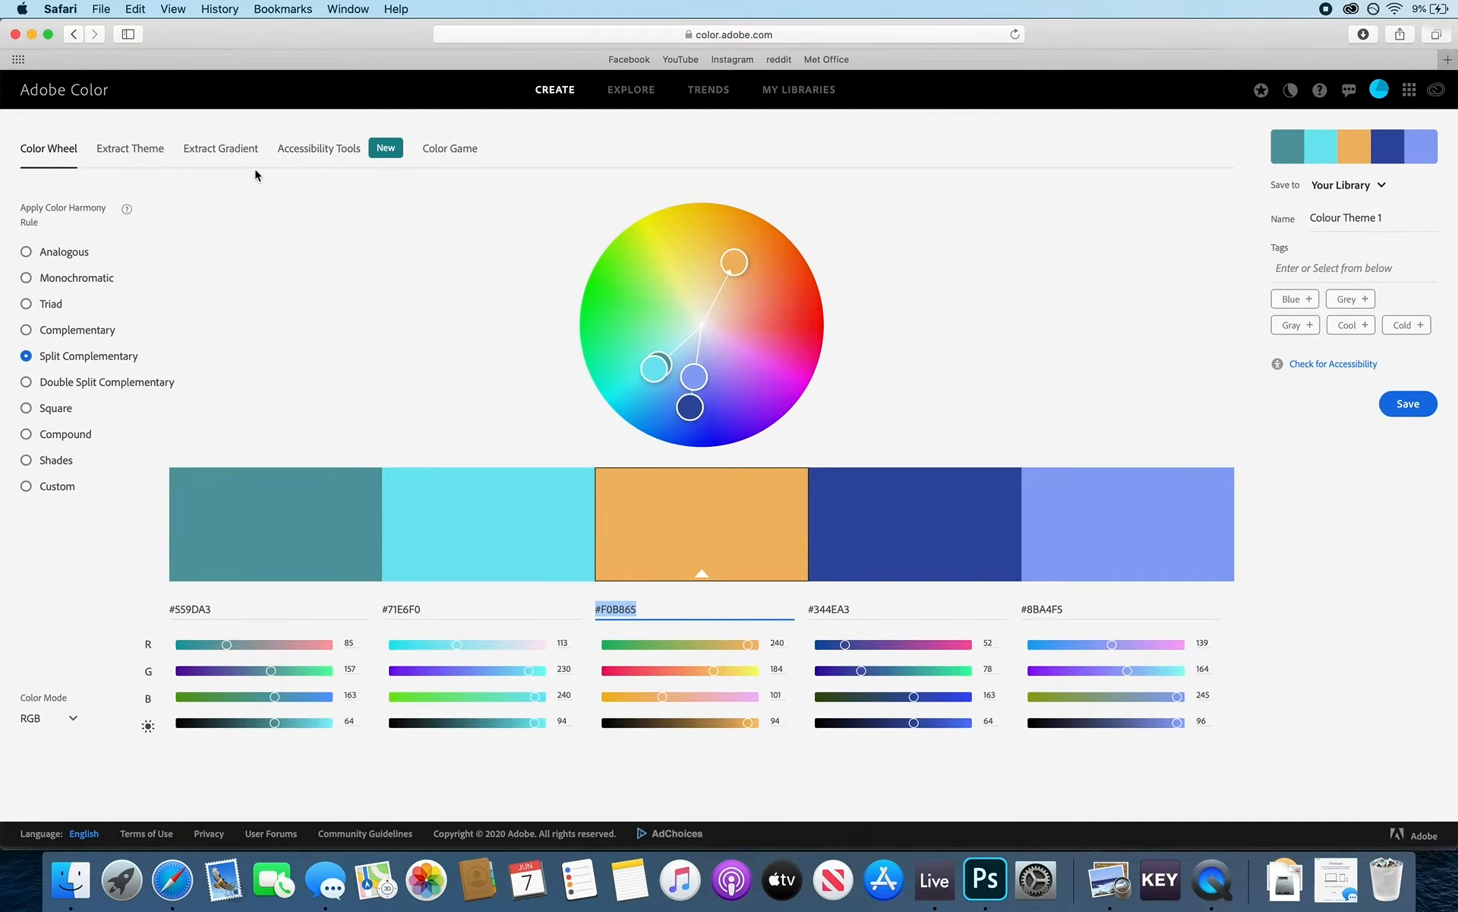
left_click(142, 156)
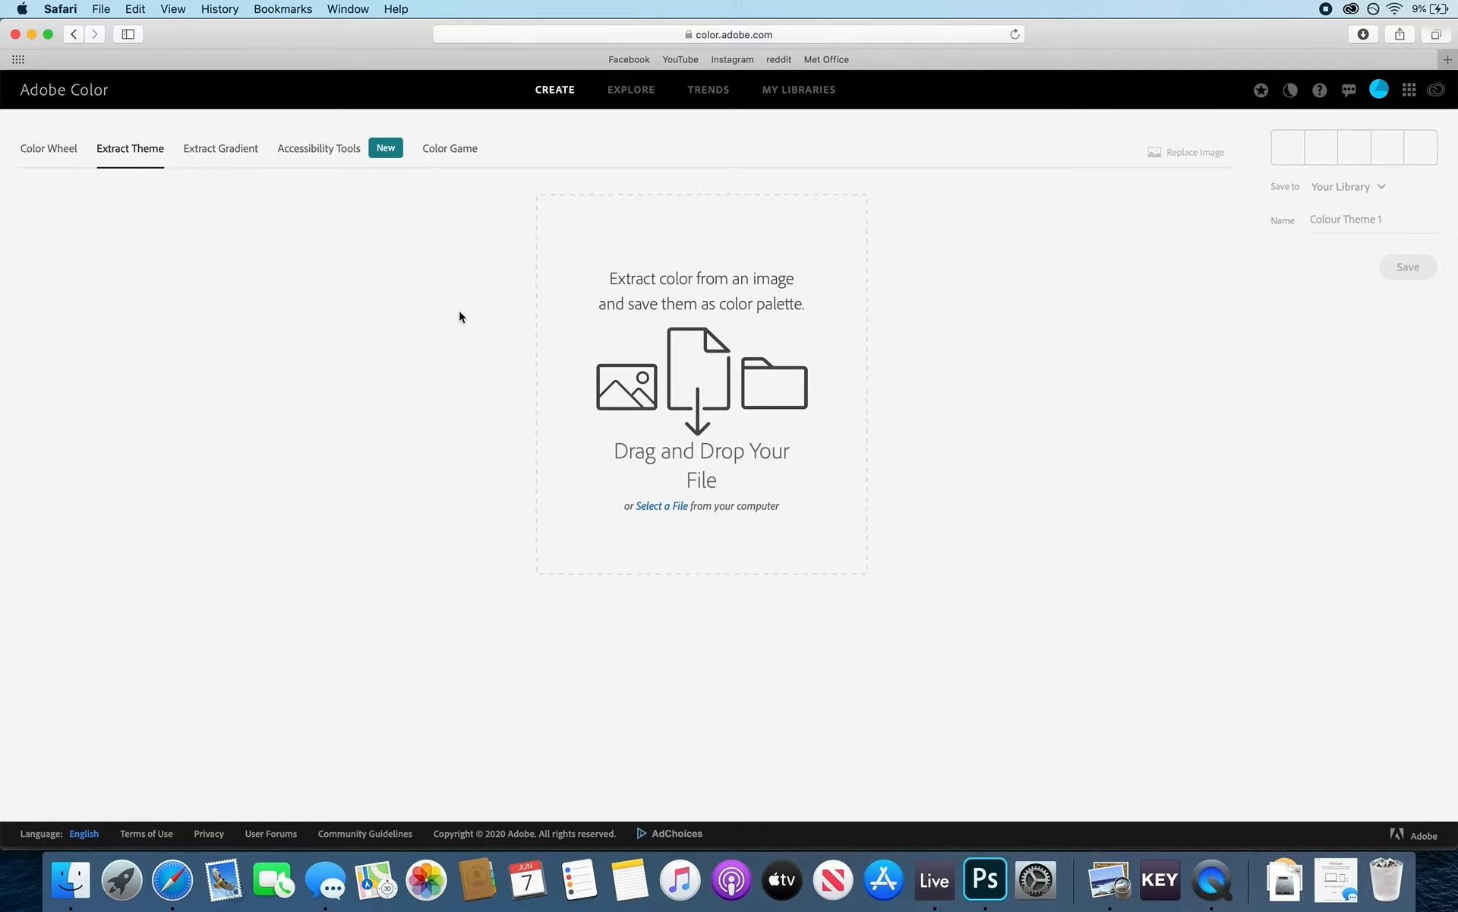
left_click(667, 505)
left_click(589, 169)
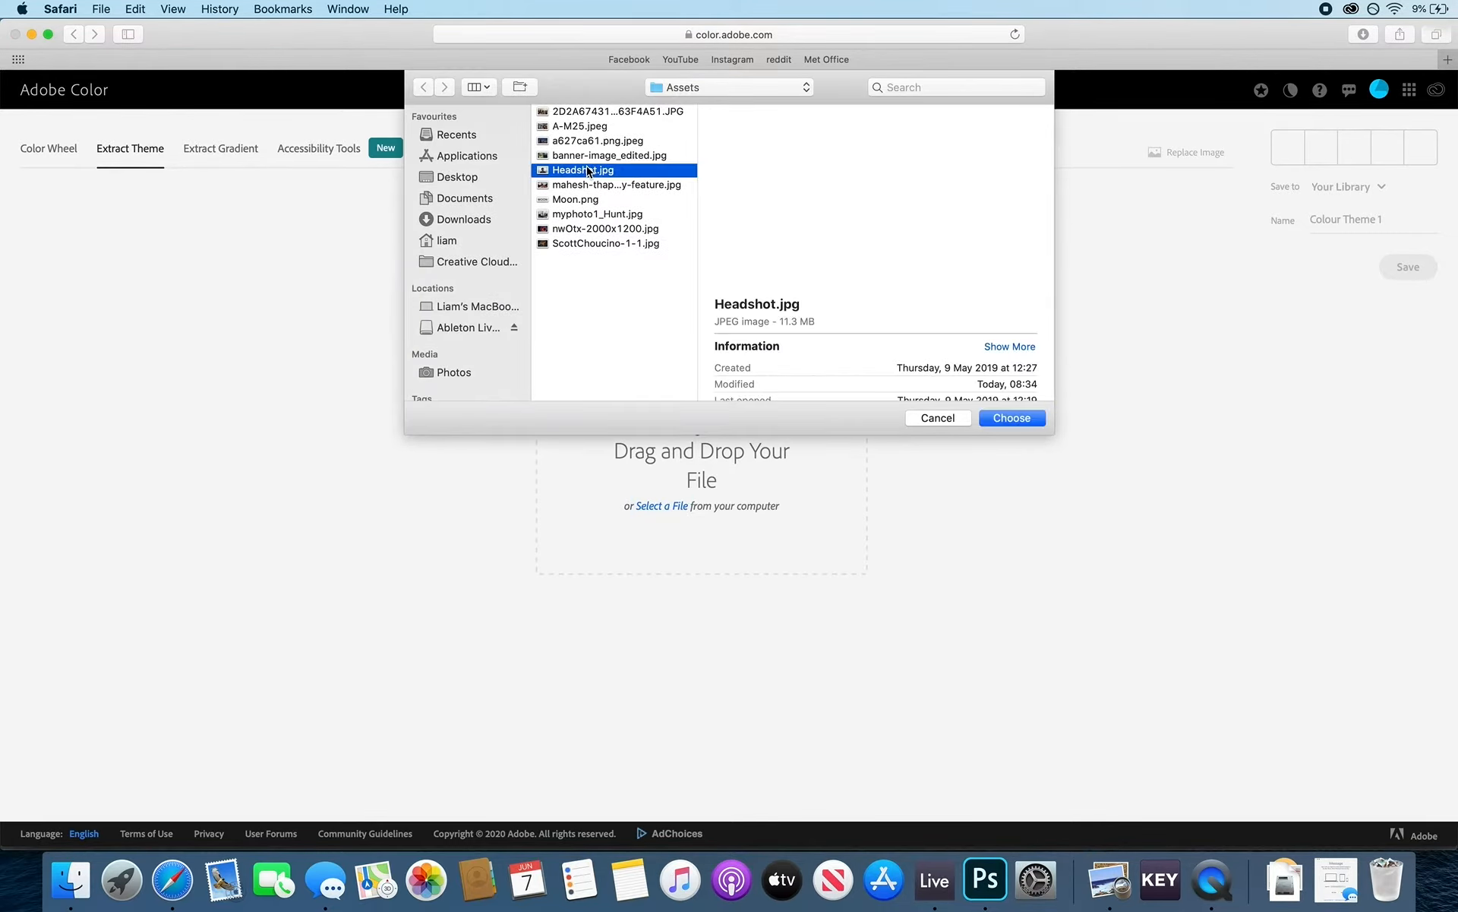
double_click(586, 170)
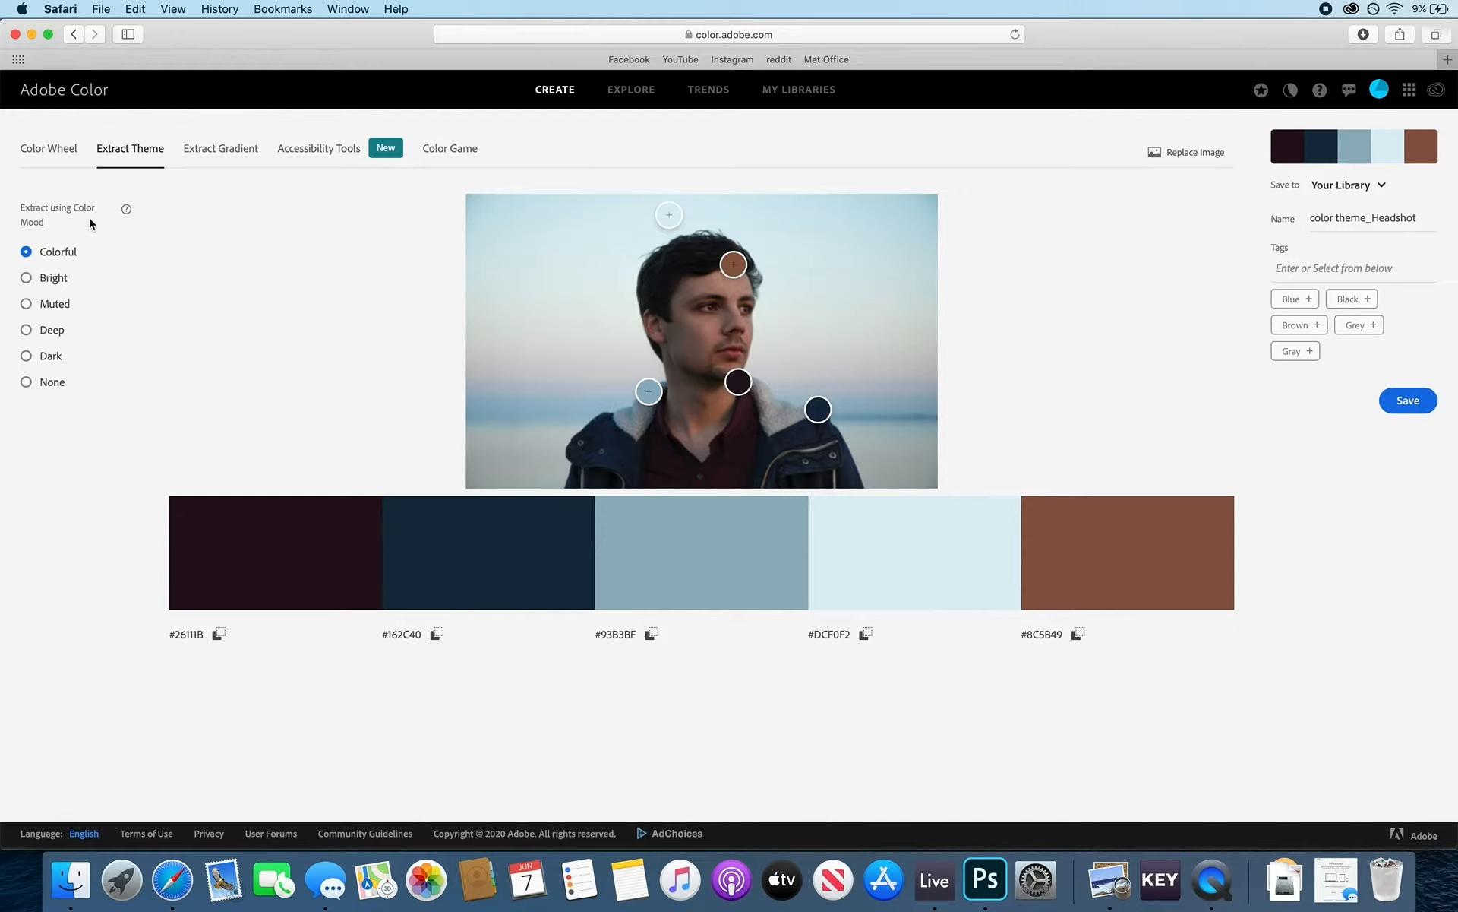
Try the Bright, Muted, Deep, Dark and None colour moods in turn on the headshot's extracted theme.
left_click(25, 278)
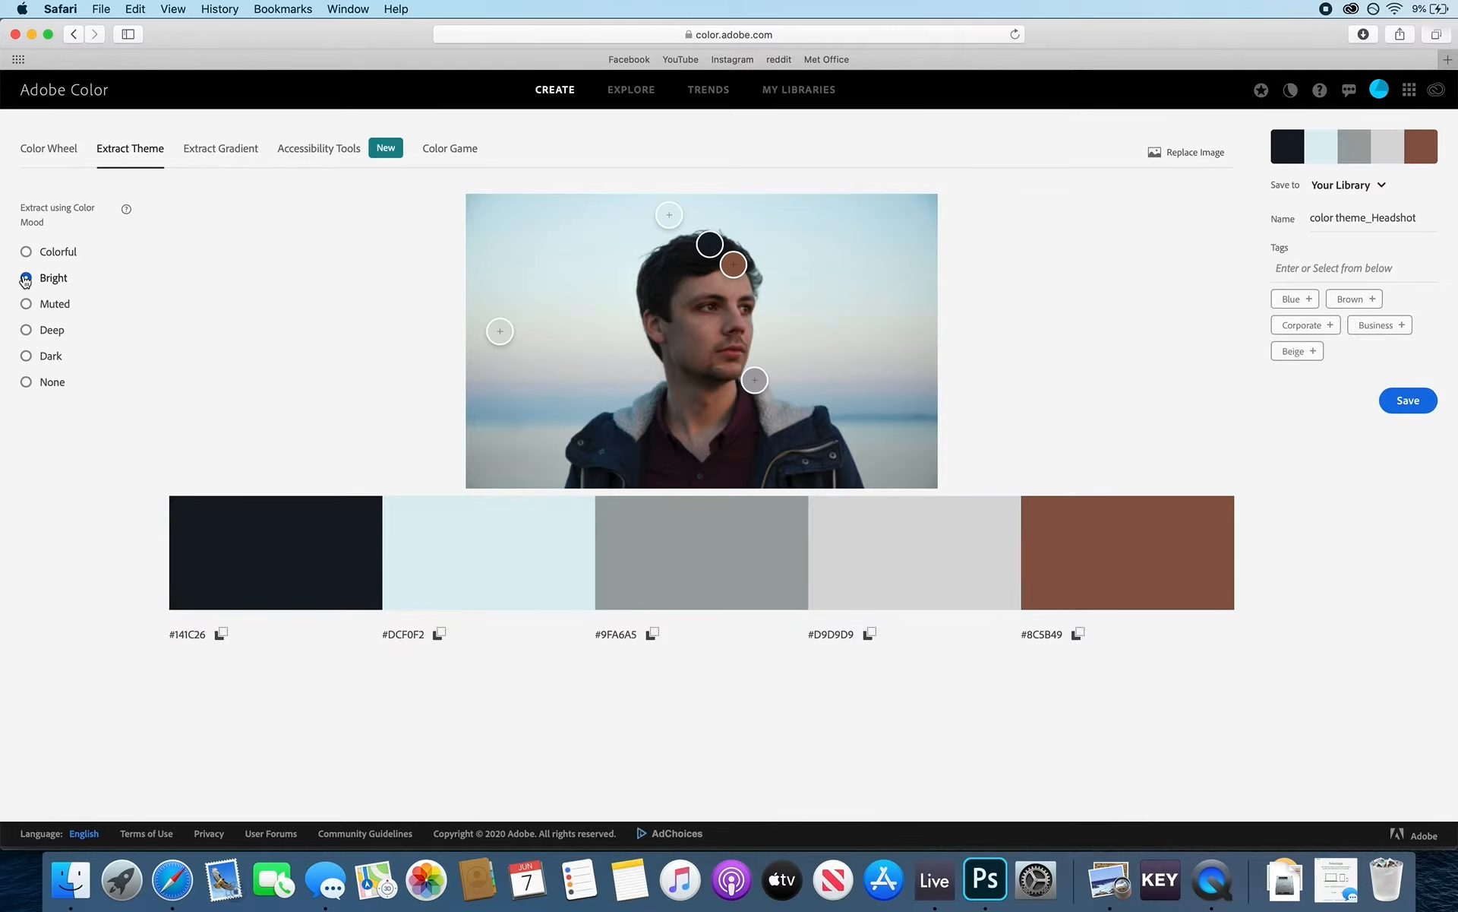
left_click(25, 304)
left_click(25, 330)
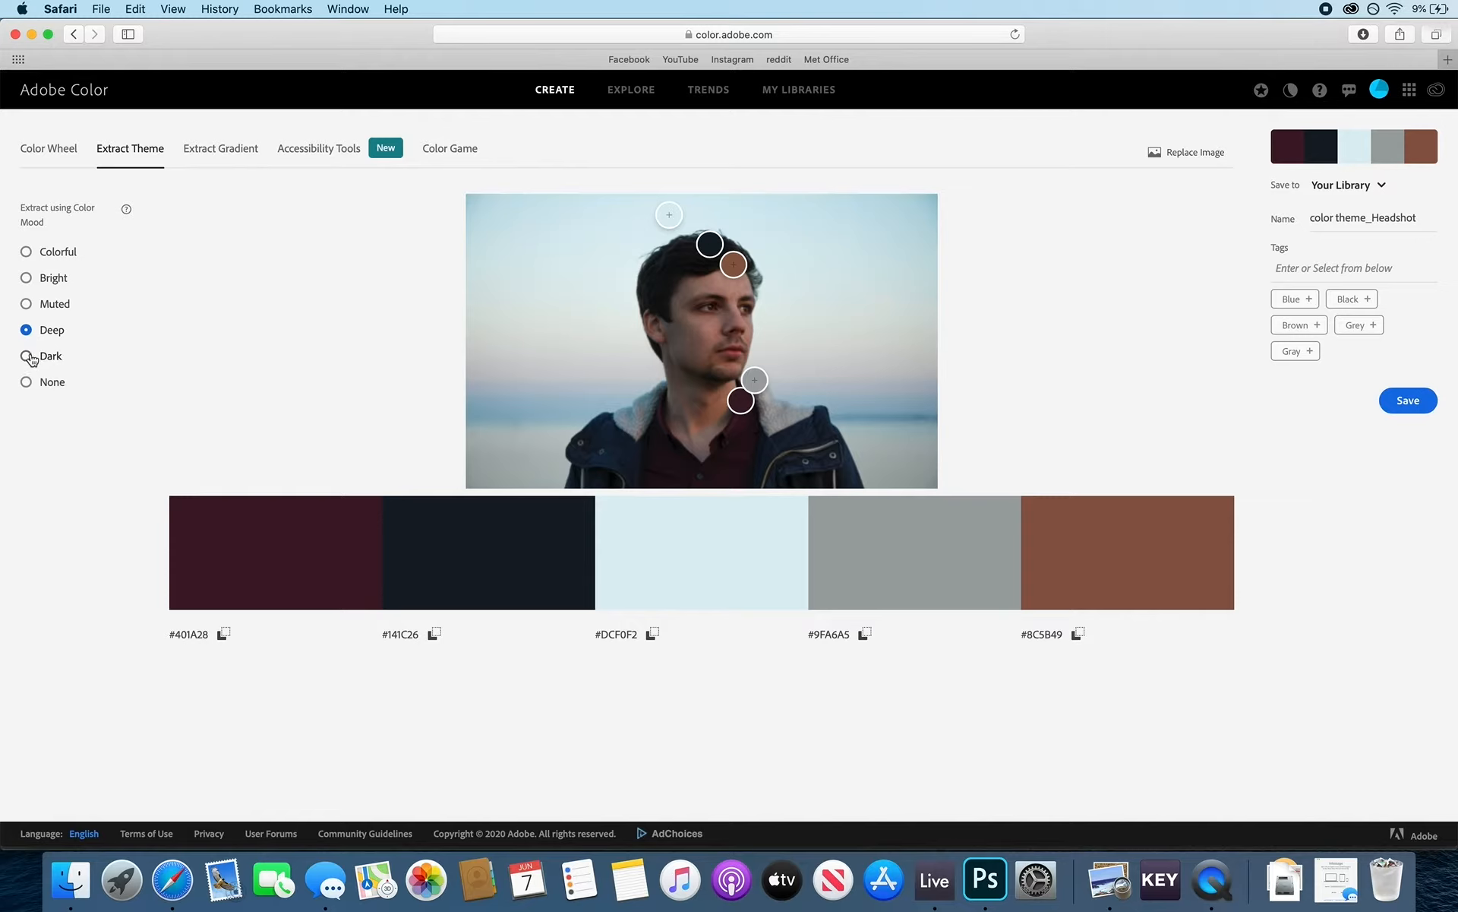
left_click(27, 357)
left_click(27, 383)
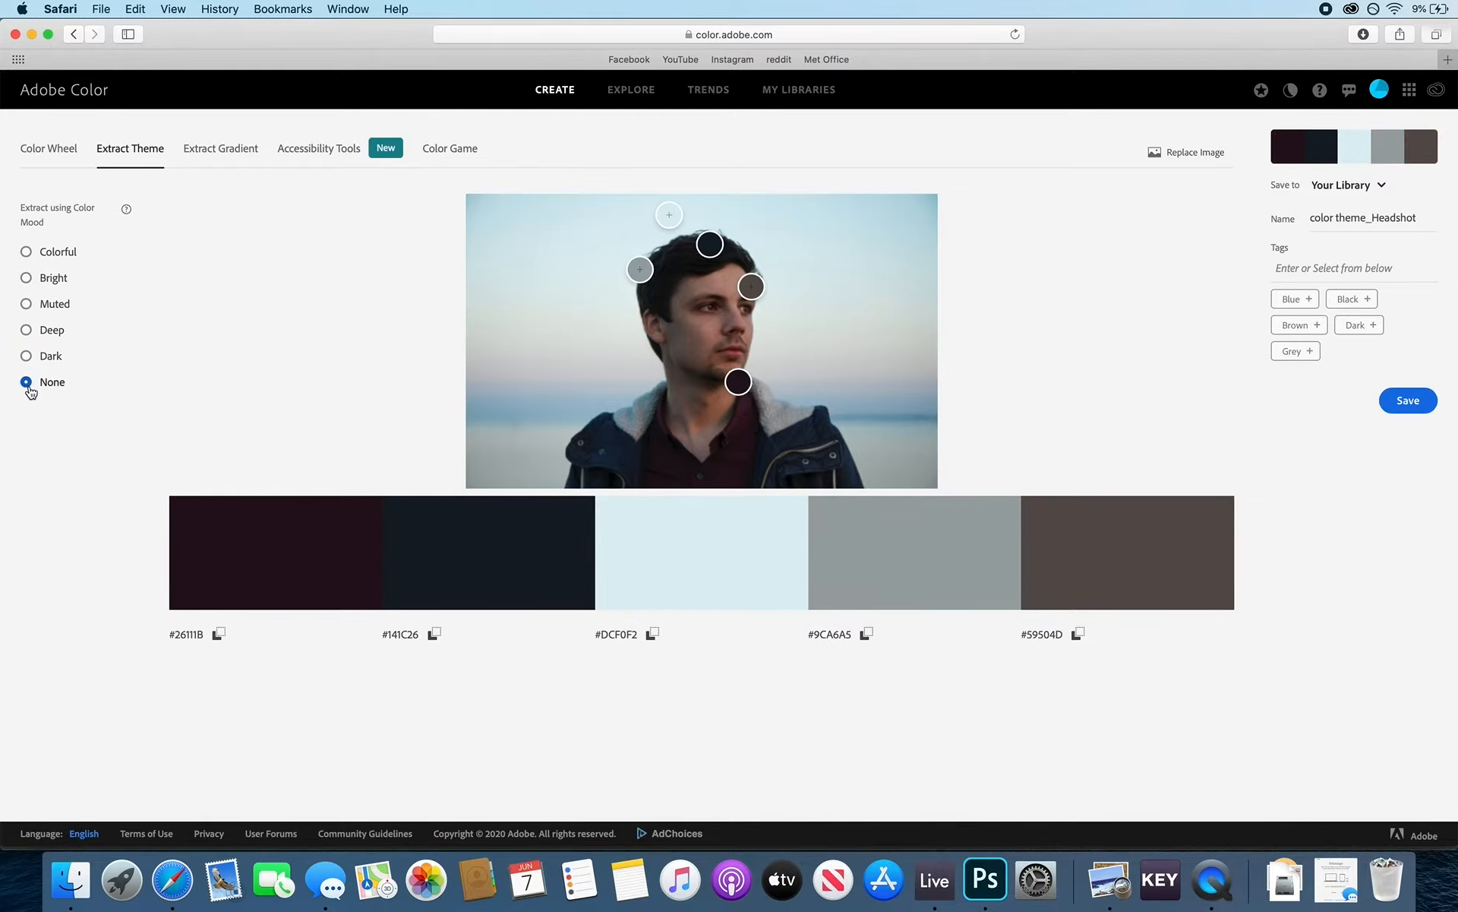
Try moving the sample points onto the headshot's sky, face and shirt, and return to the Colorful mood.
left_click_drag(639, 271, 572, 287)
left_click_drag(713, 241, 722, 287)
left_click_drag(737, 369, 673, 450)
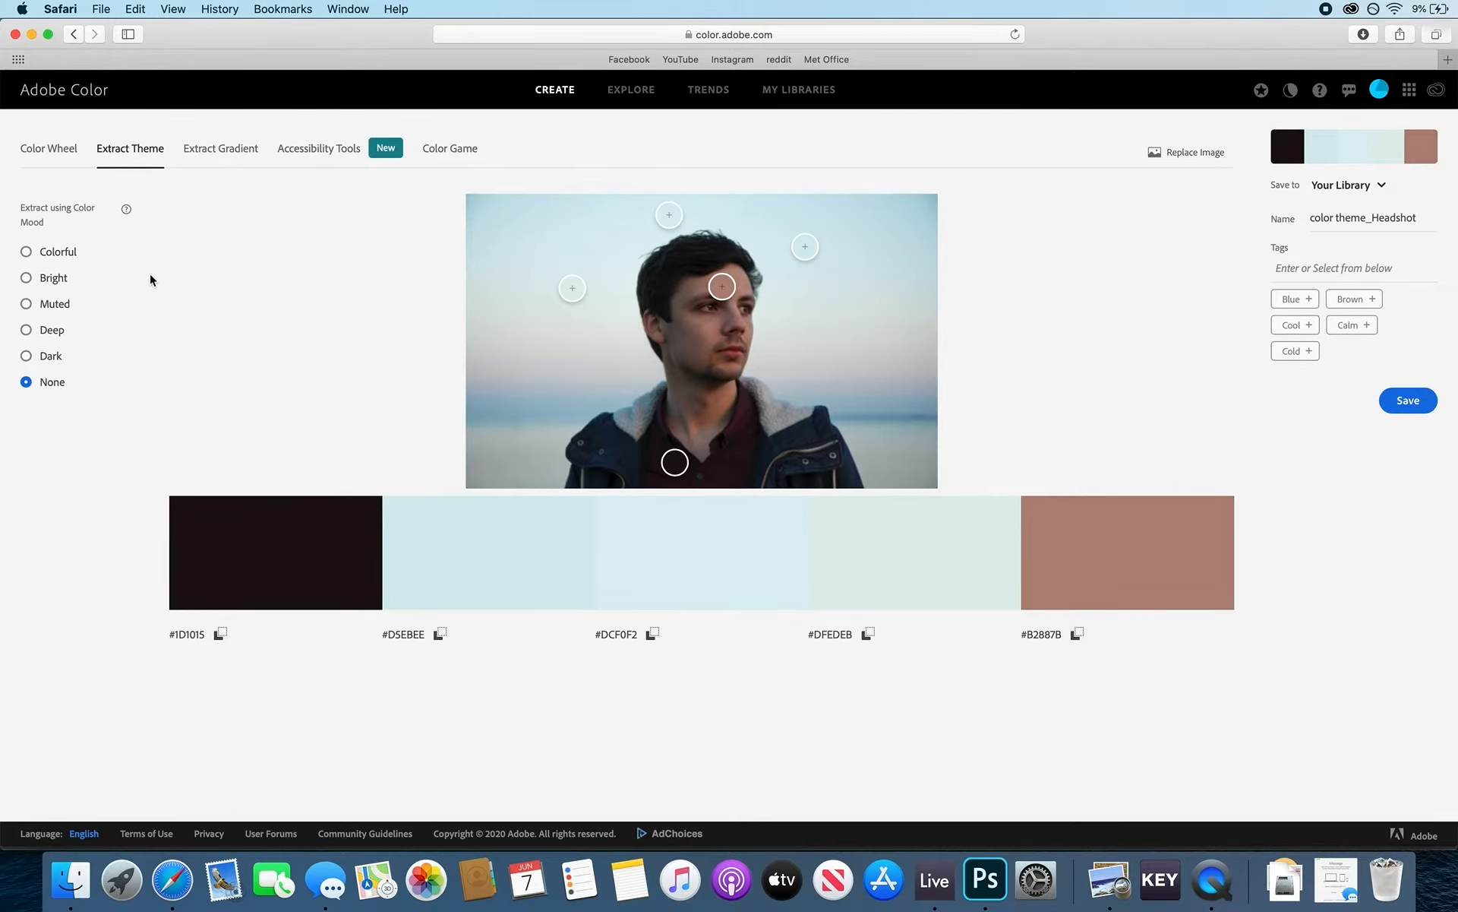
left_click(69, 261)
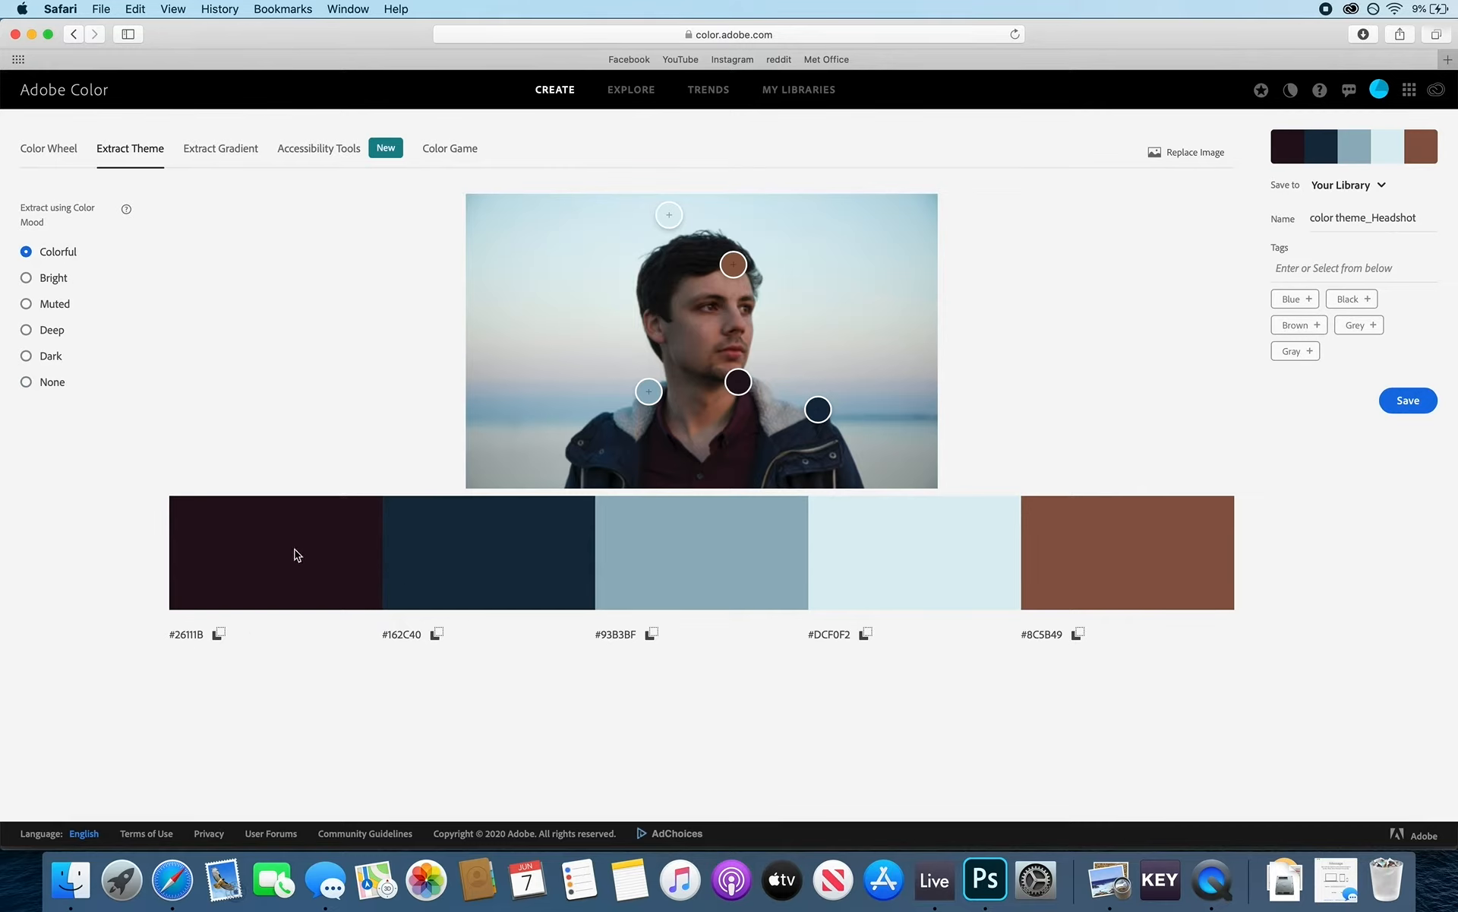
Name the extracted theme Magazine and save it to Your Library.
triple_click(1422, 217)
type("Magazine")
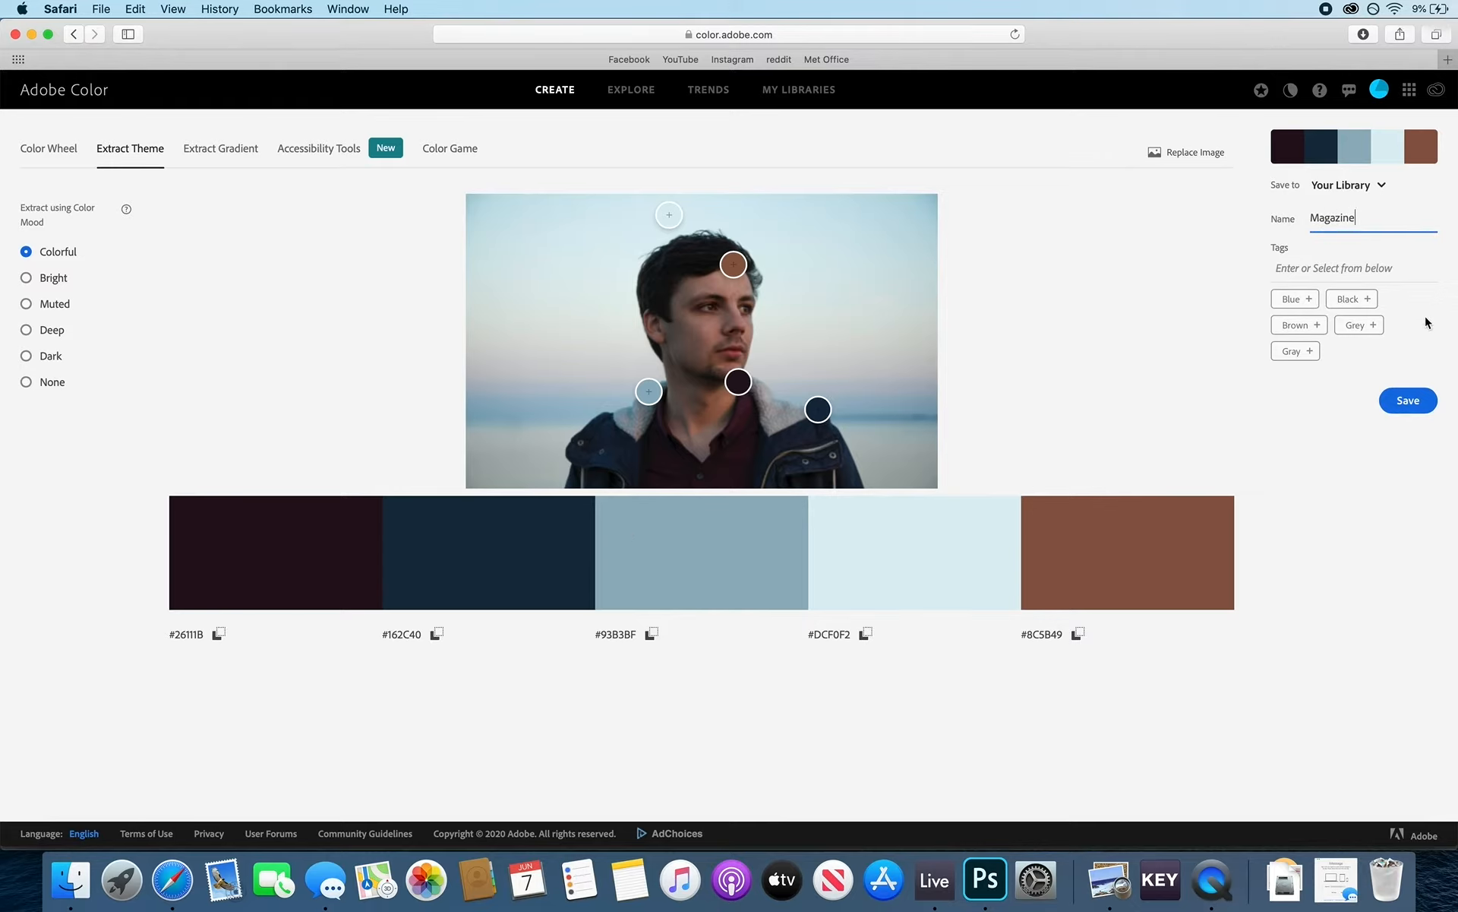
left_click(1407, 401)
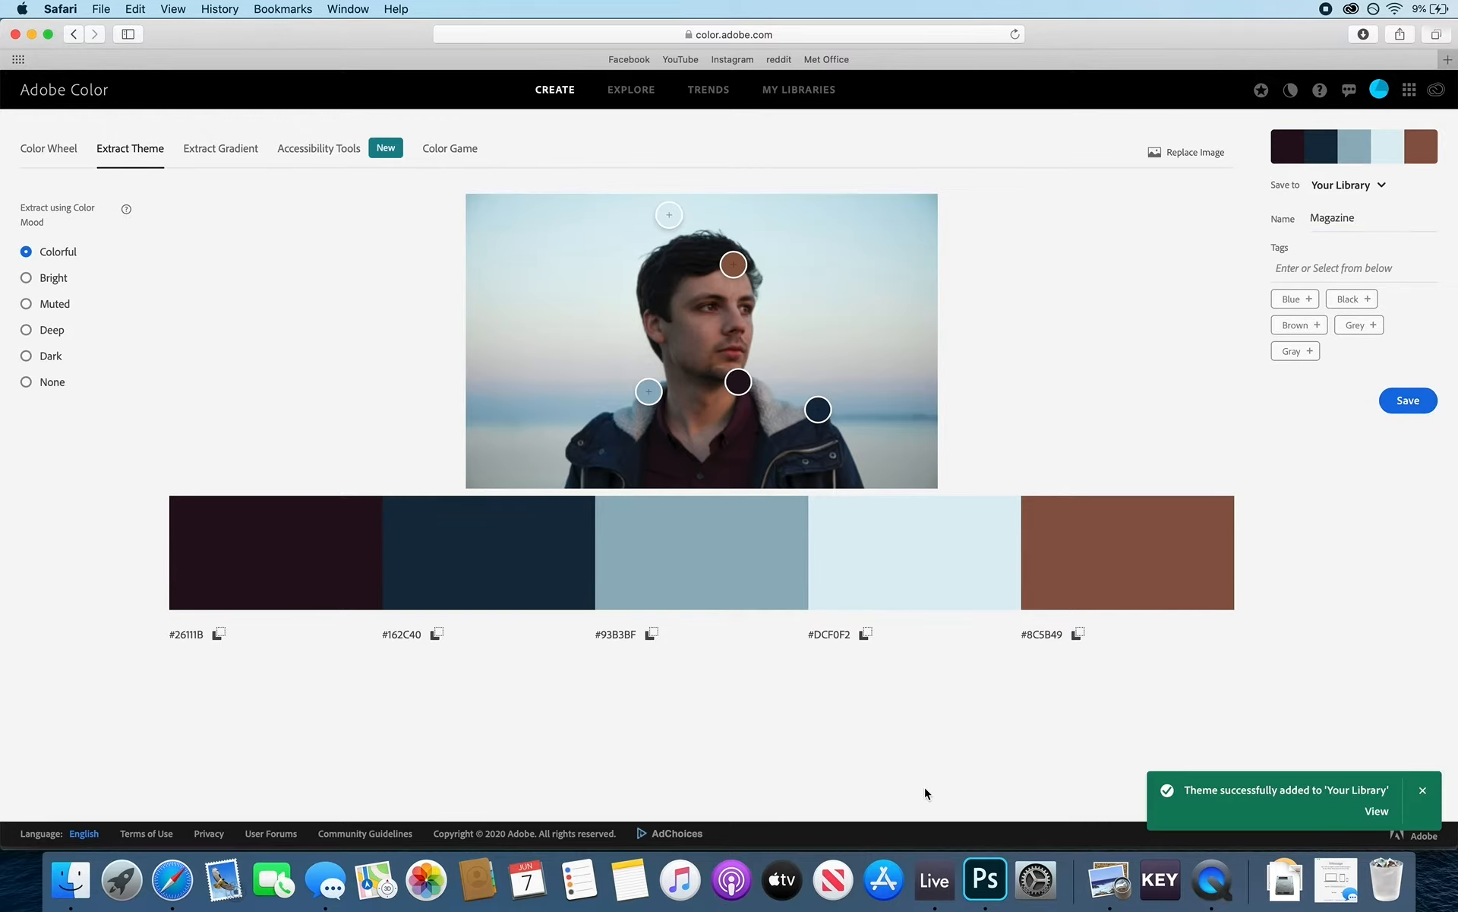
Switch to Photoshop and bring up the Mag.psd magazine cover to examine its colours alongside the library themes.
left_click(985, 879)
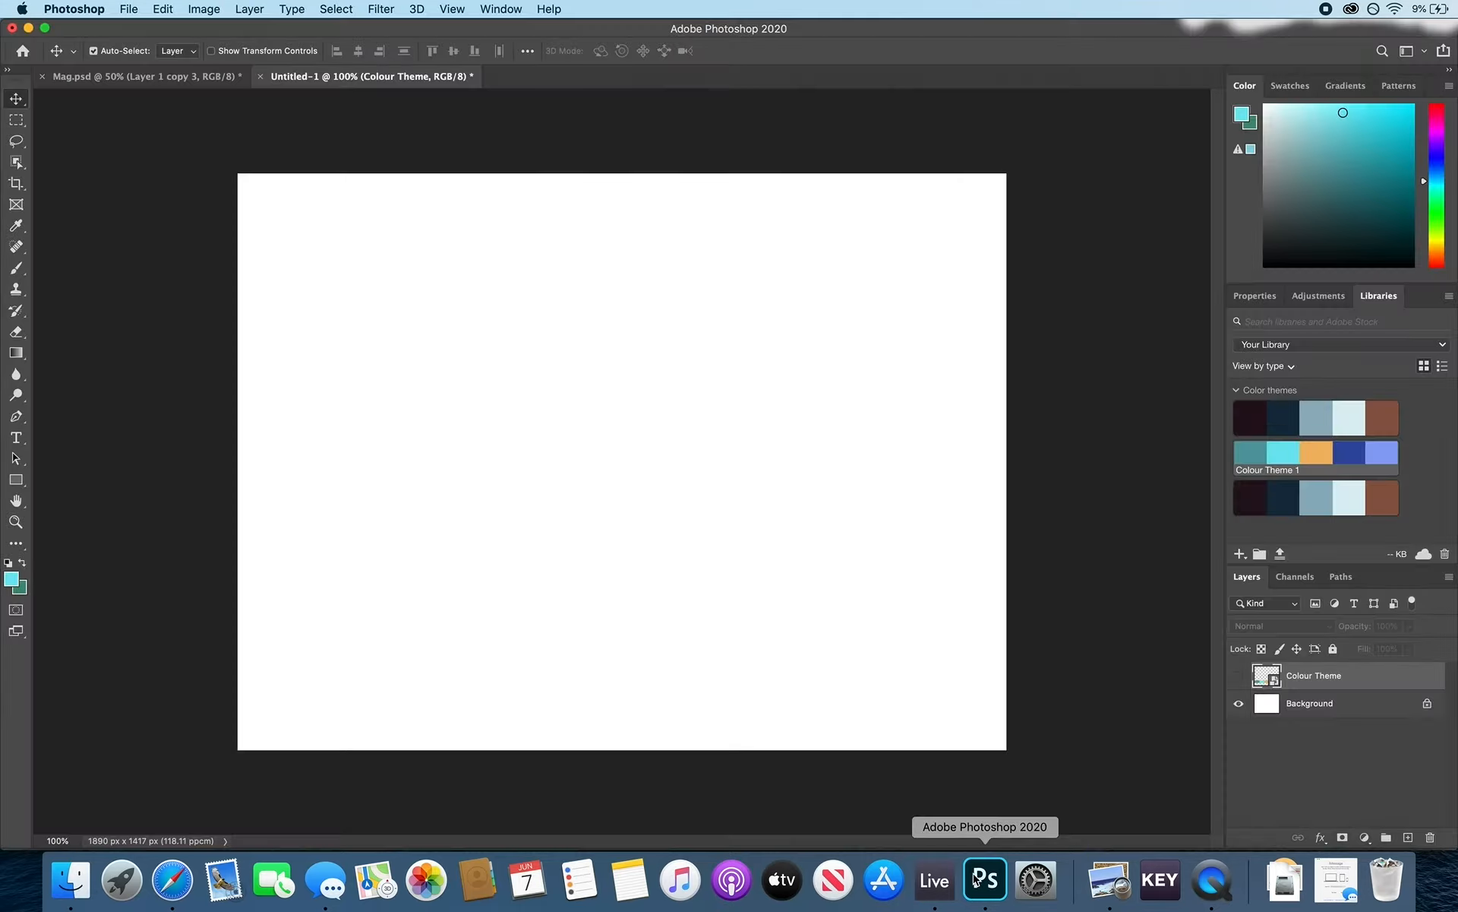
left_click(206, 78)
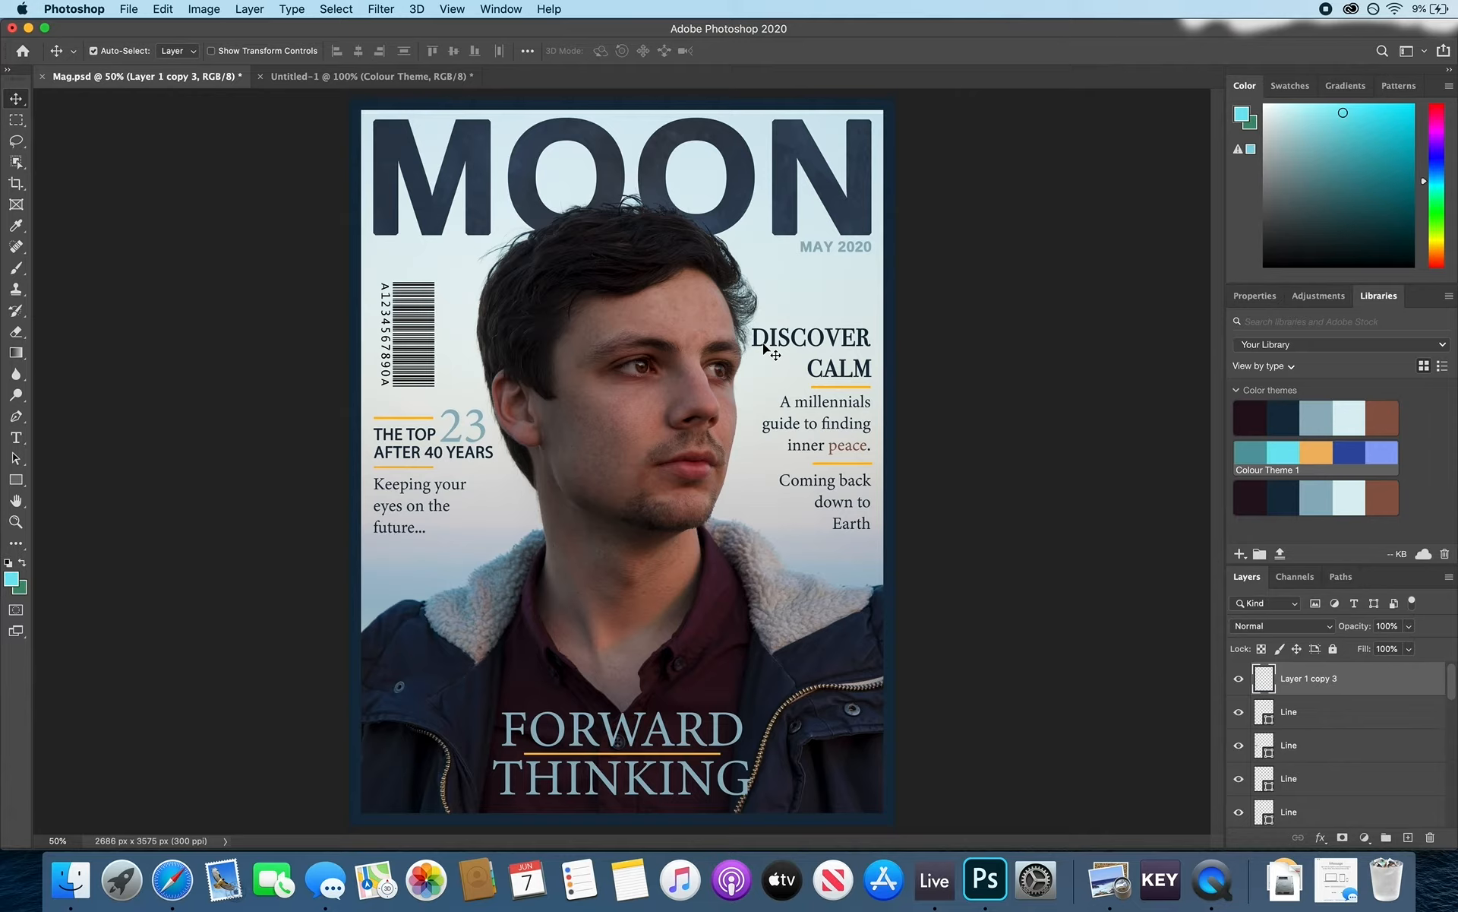
Return to Adobe Color in Safari and view the Extract Gradient and Color Game features, ending on the colour wheel.
left_click(161, 898)
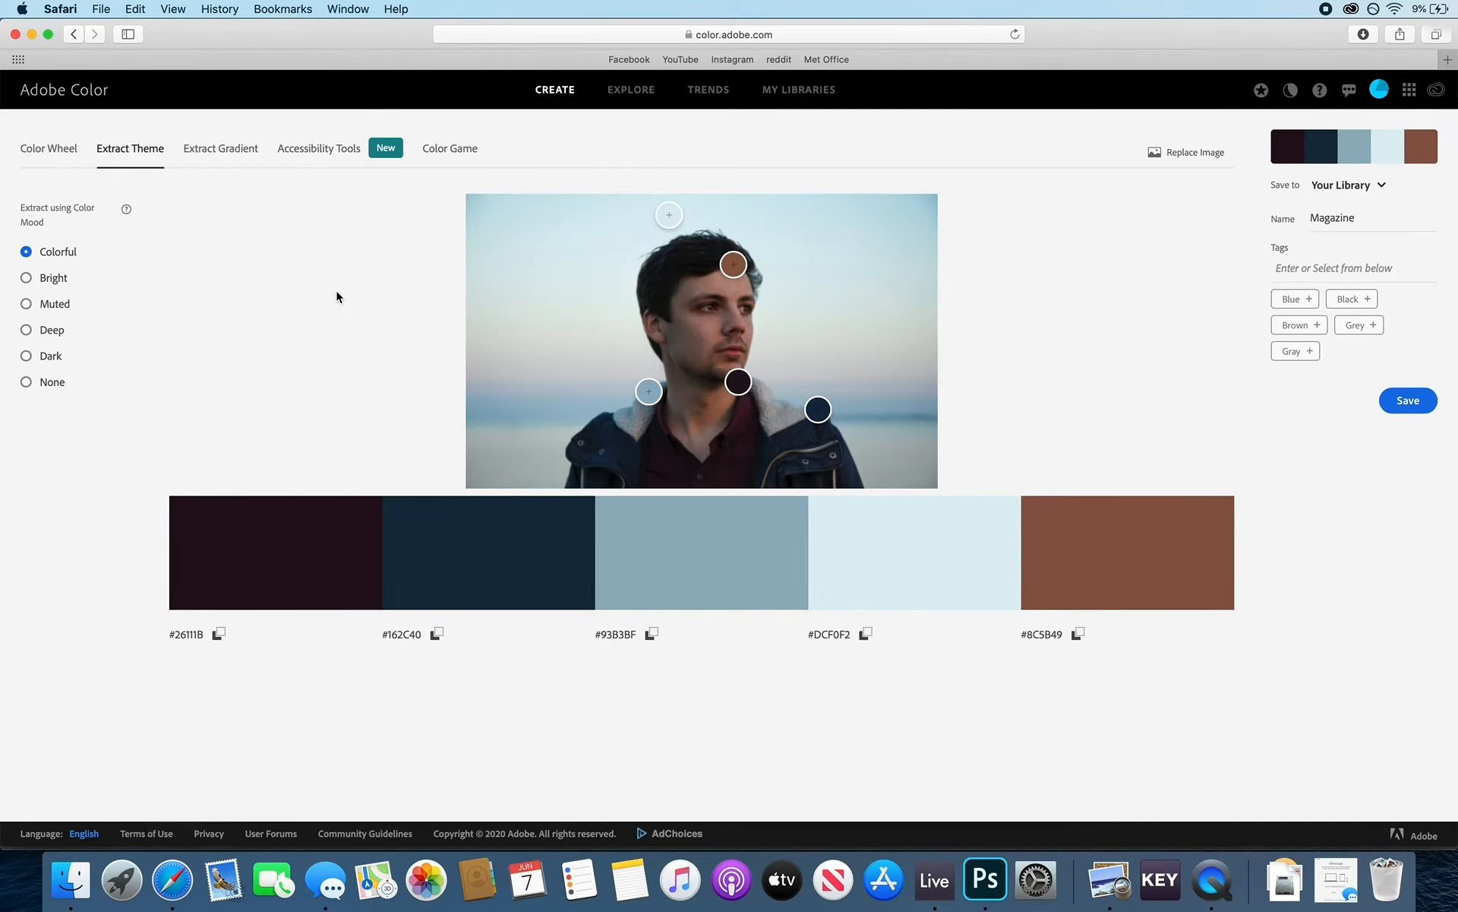
left_click(232, 148)
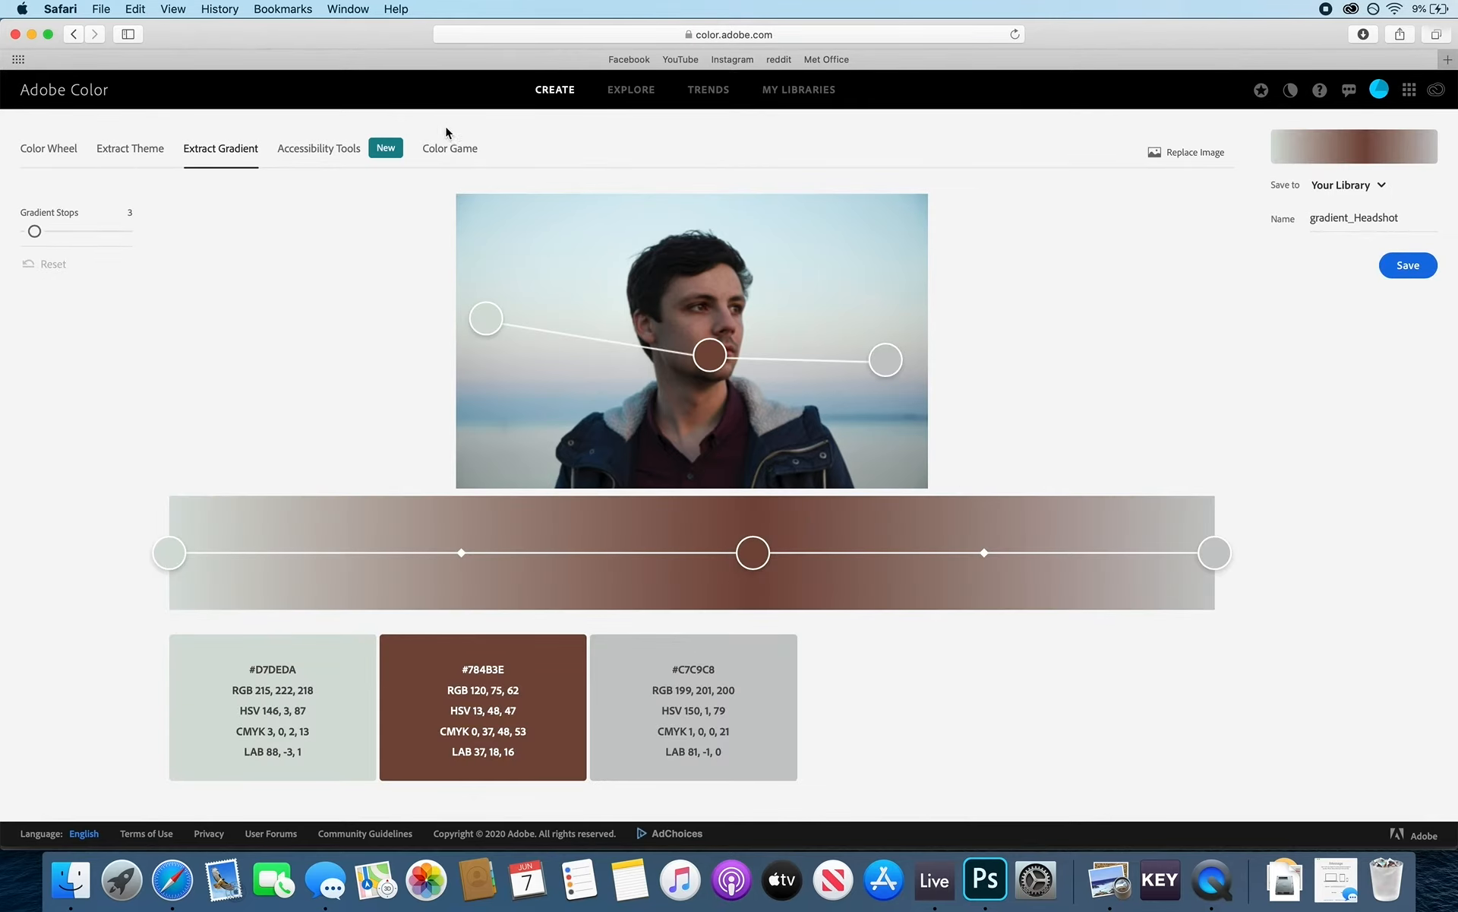
left_click(469, 150)
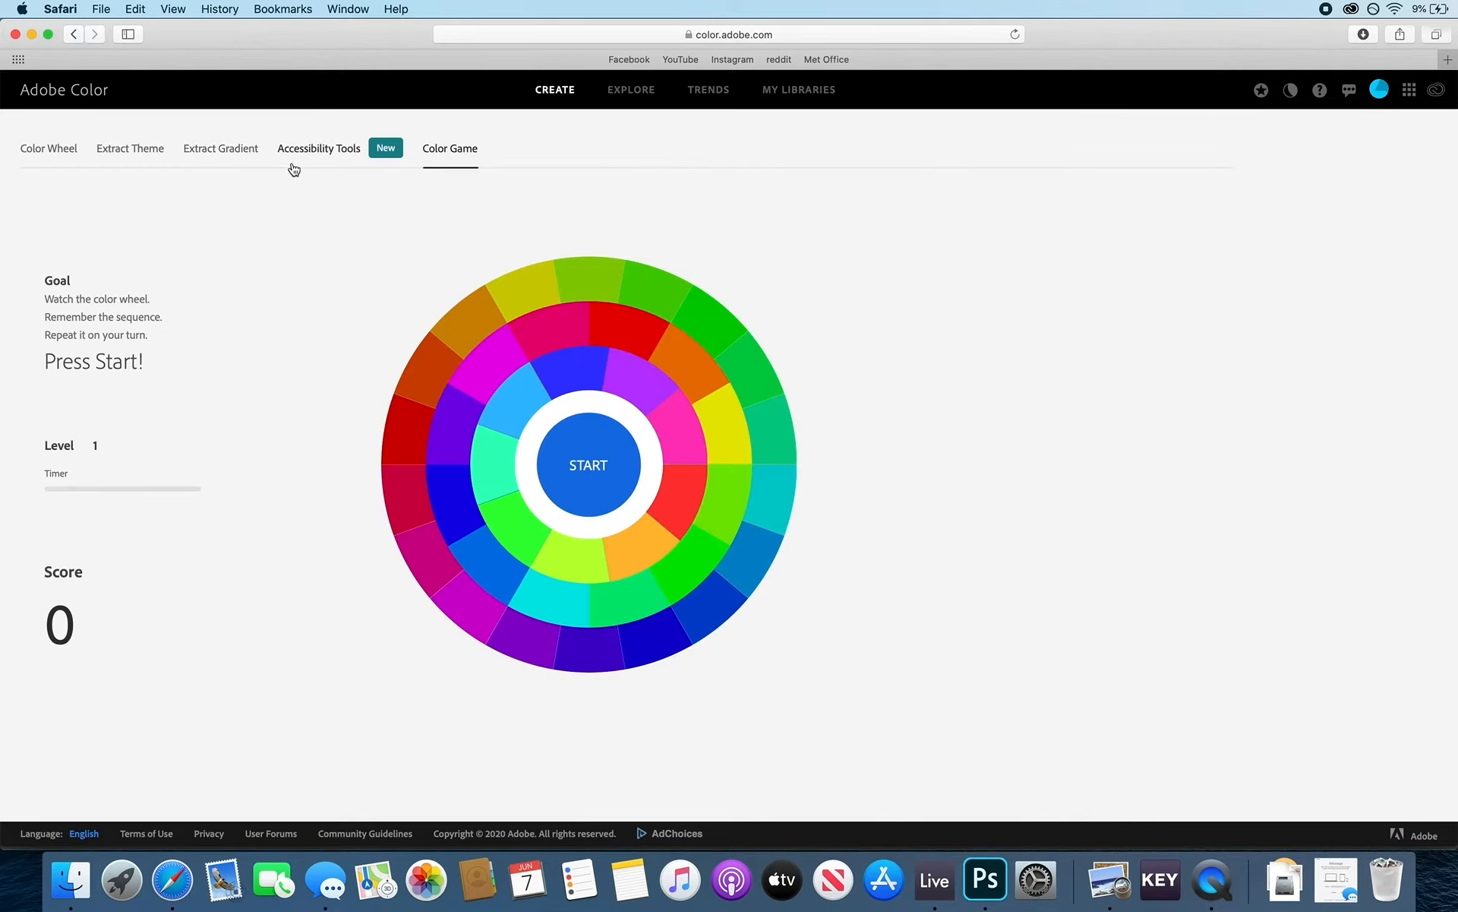
left_click(82, 152)
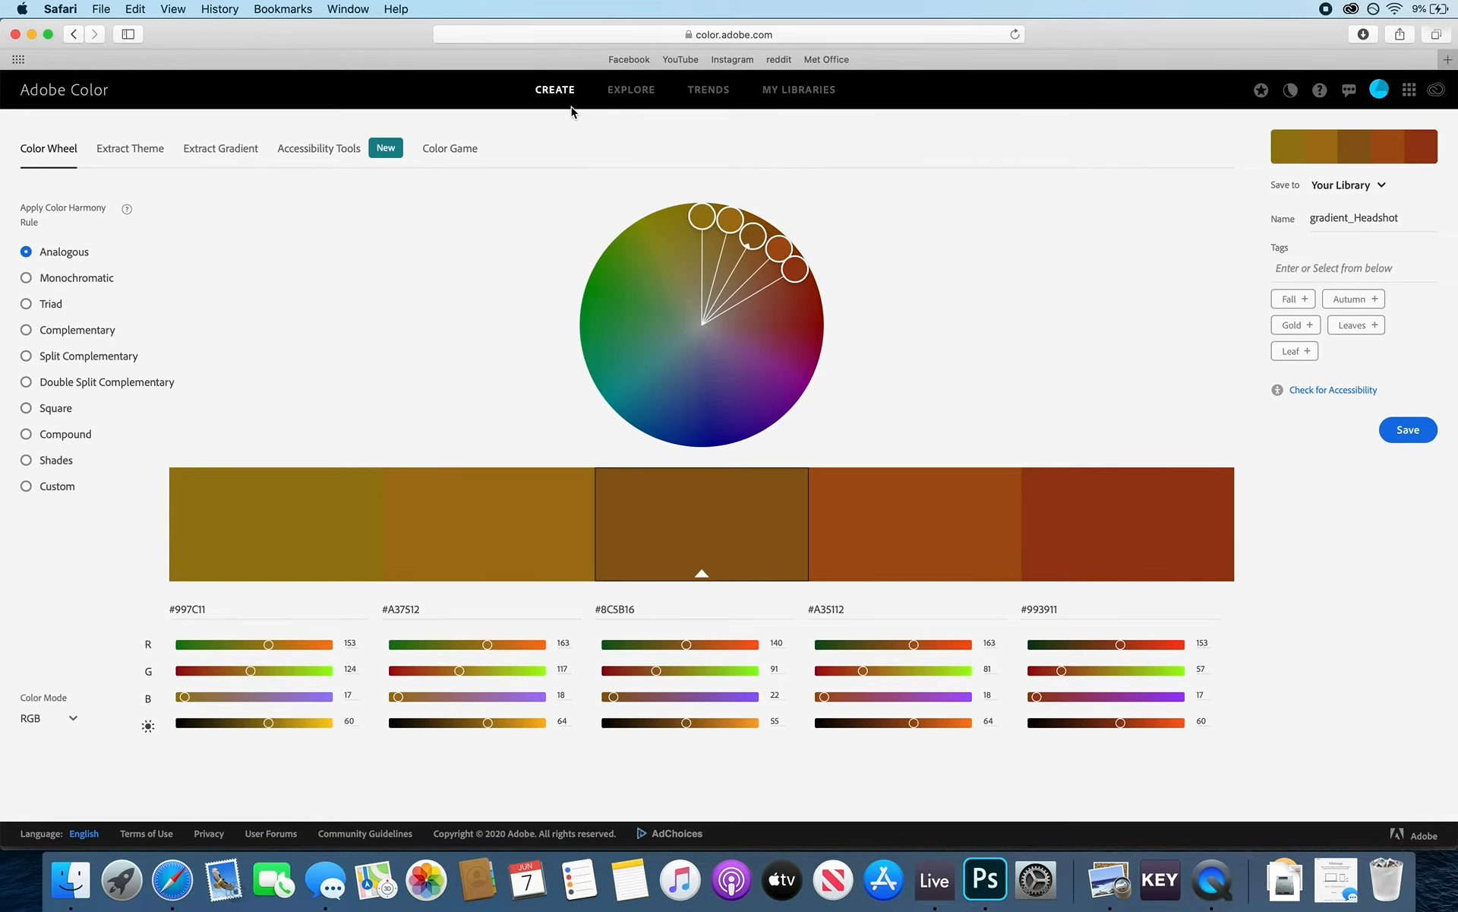
Browse the Explore gallery of colour themes and search it for Gardening.
left_click(633, 93)
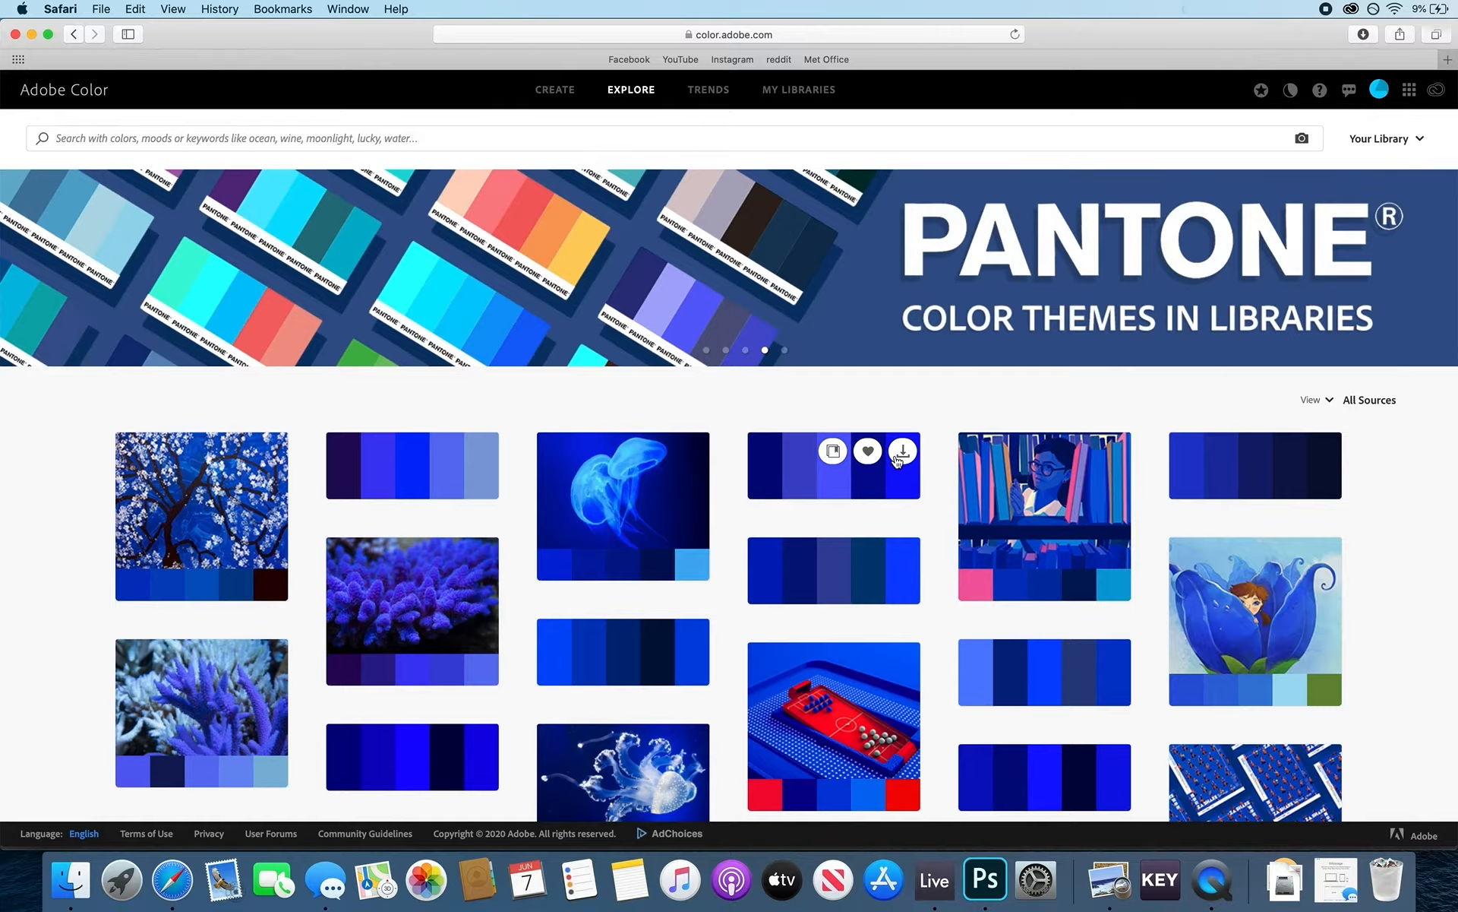
scroll(898, 460, "down", 15)
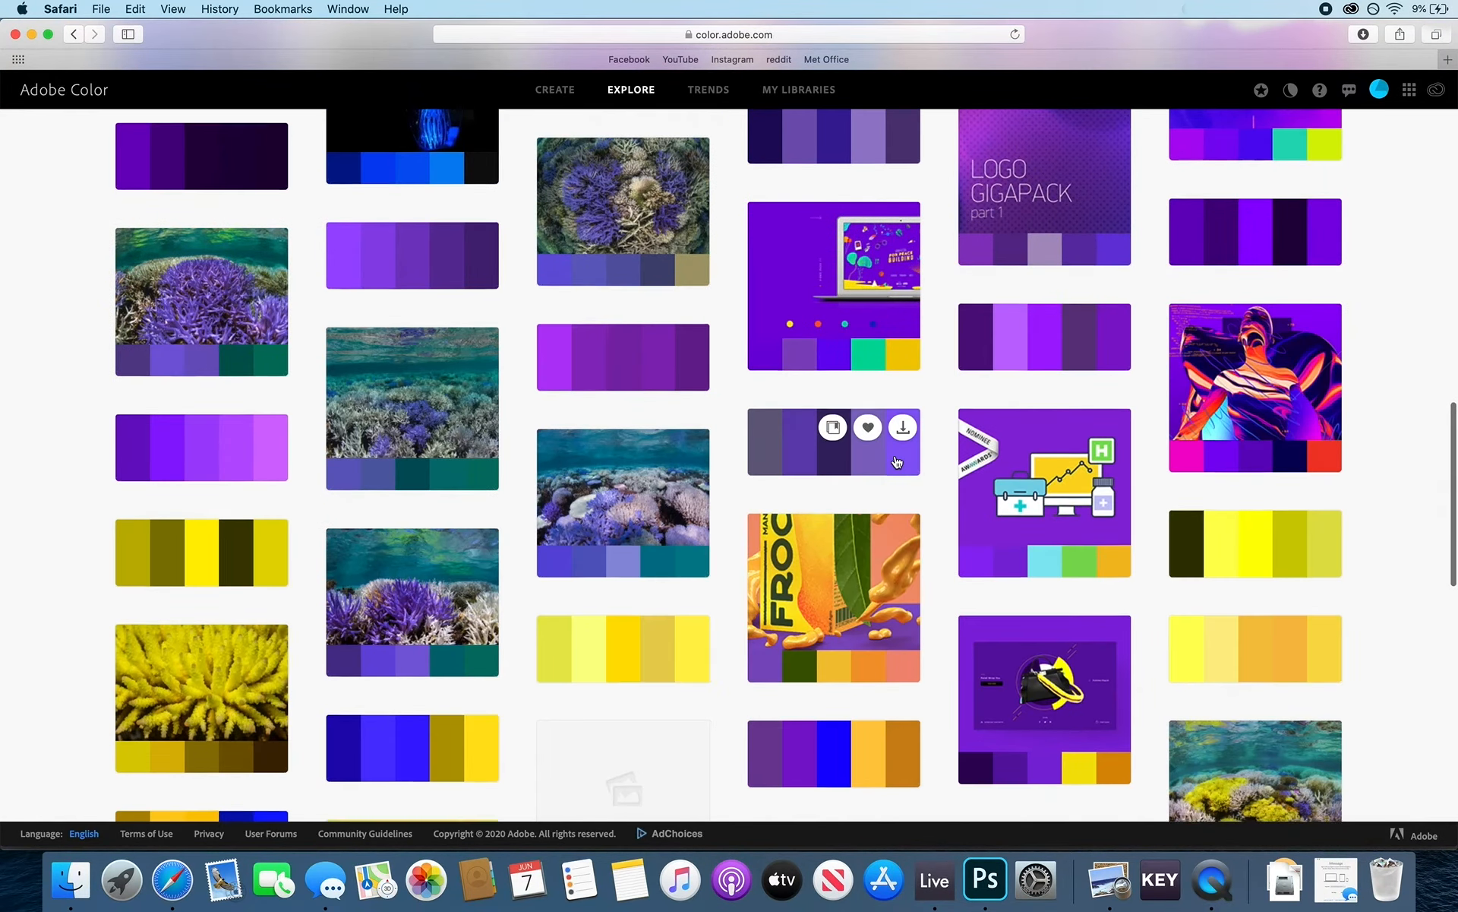
scroll(898, 462, "down", 4)
scroll(898, 462, "up", 20)
left_click(234, 138)
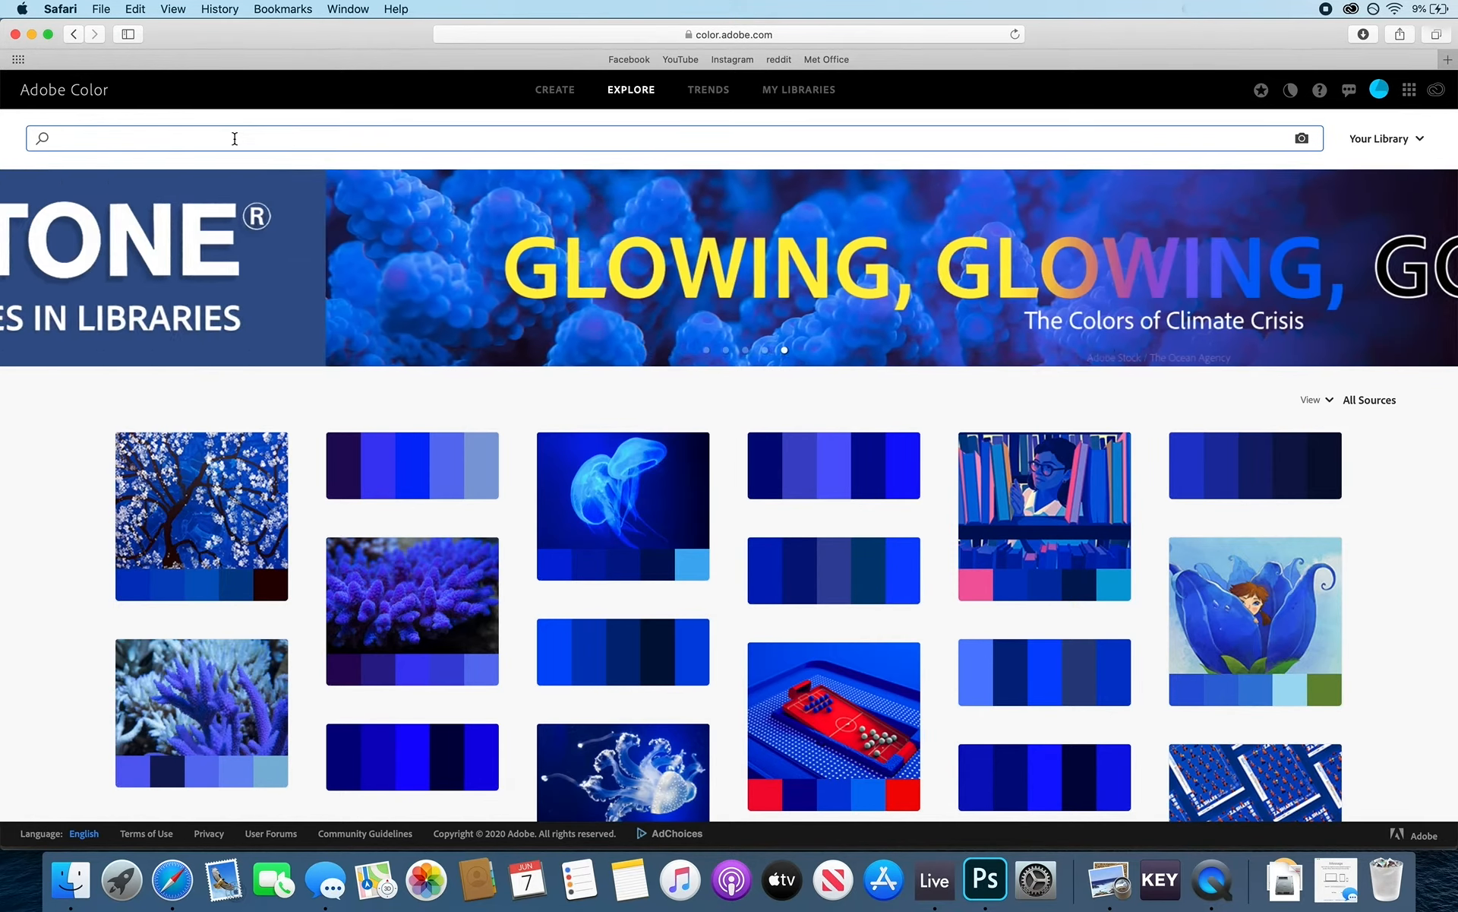
type("Ga")
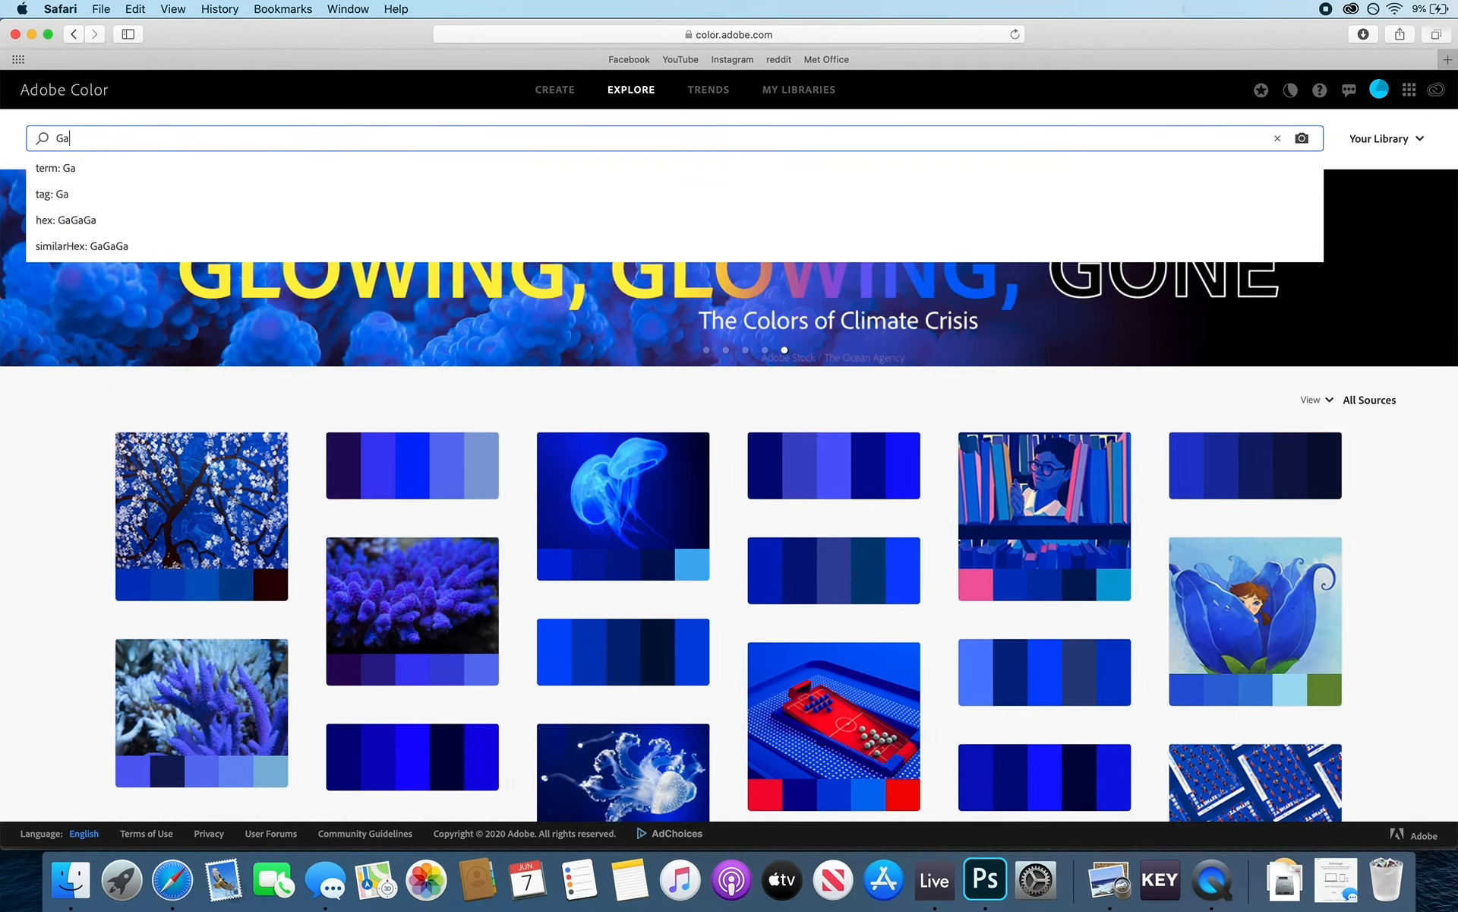
type("rdening")
key("Return")
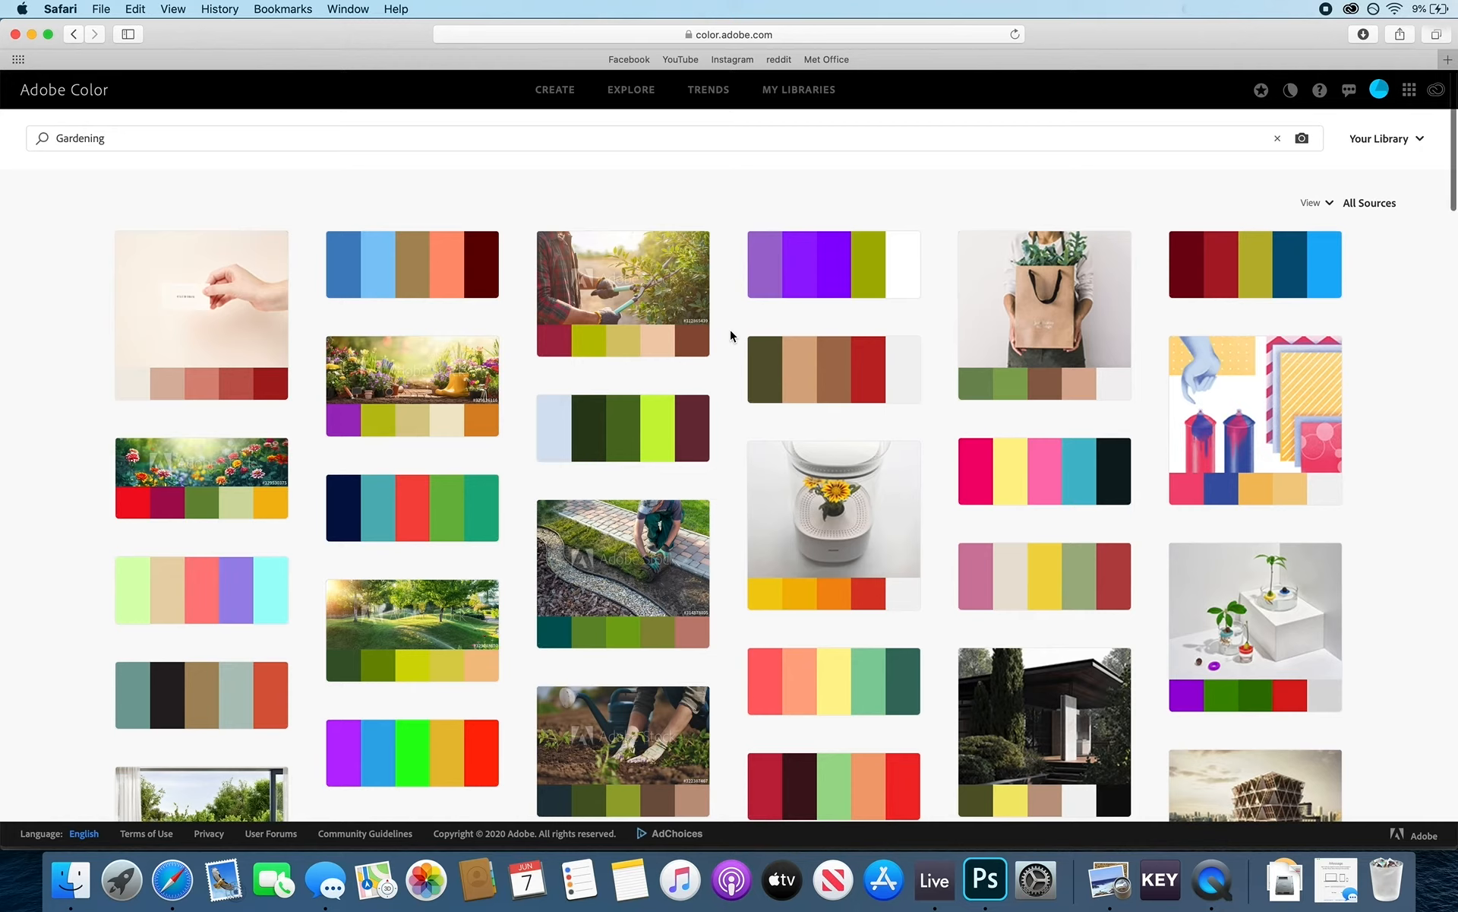
Browse the Trends palettes through the Fashion, Graphic Design and Illustration categories.
left_click(714, 91)
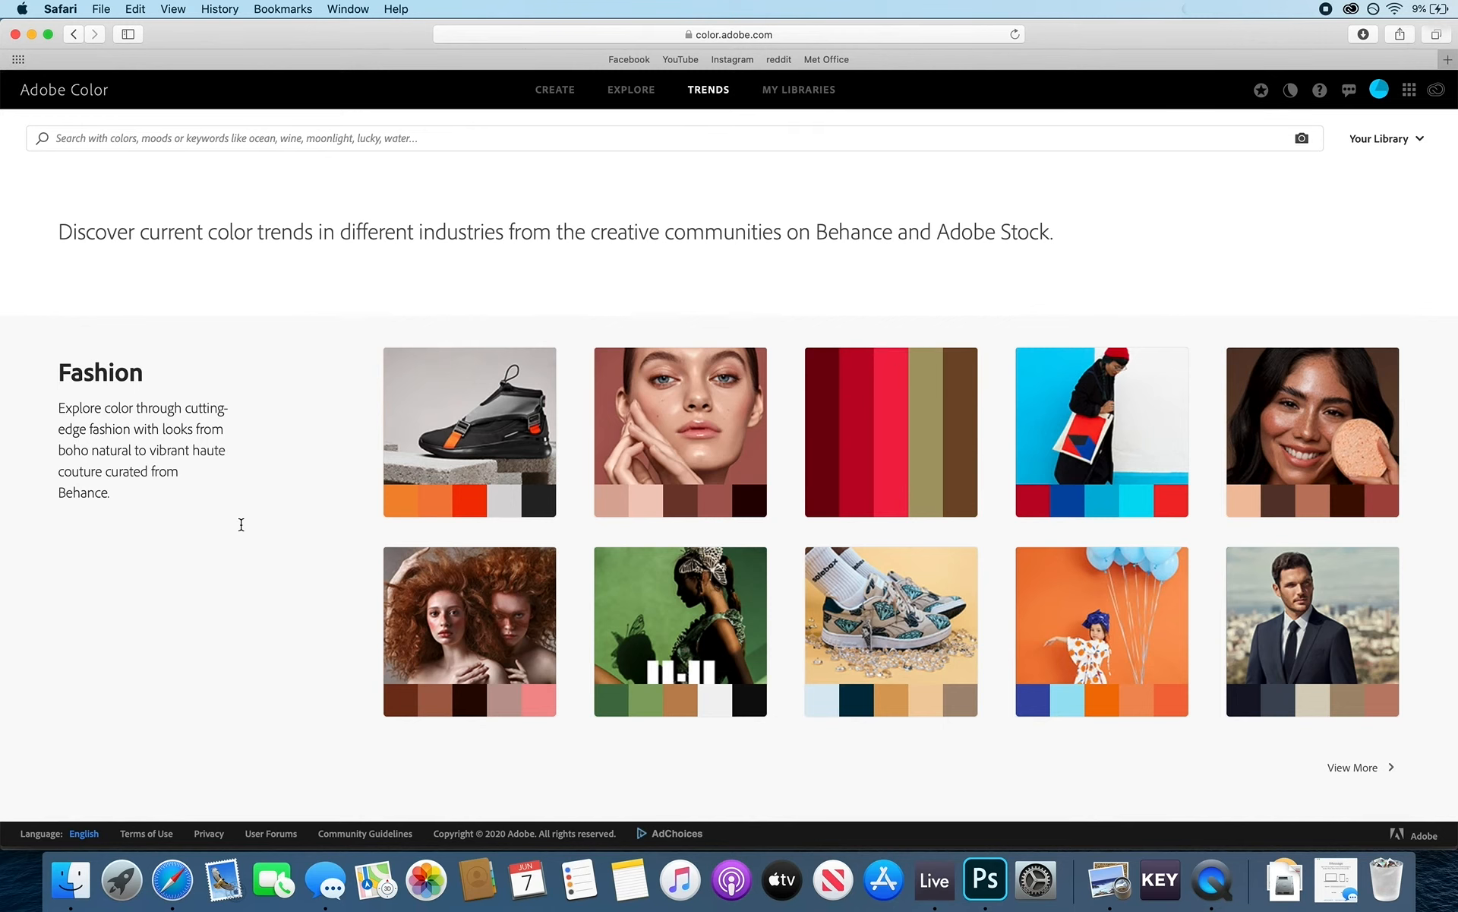
scroll(267, 592, "down", 1)
scroll(266, 591, "down", 8)
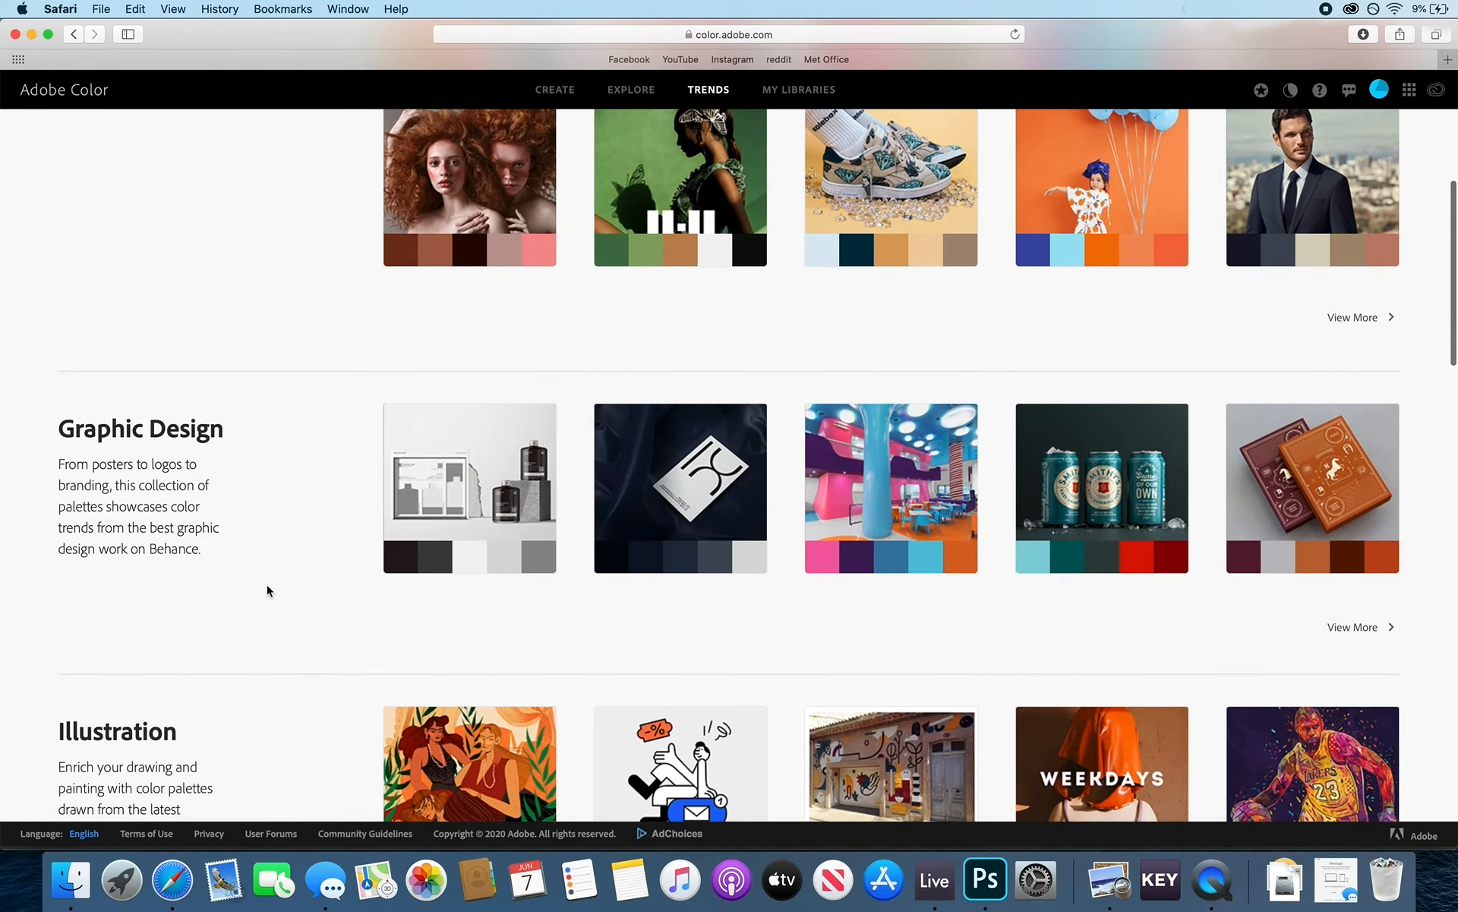
scroll(267, 590, "down", 4)
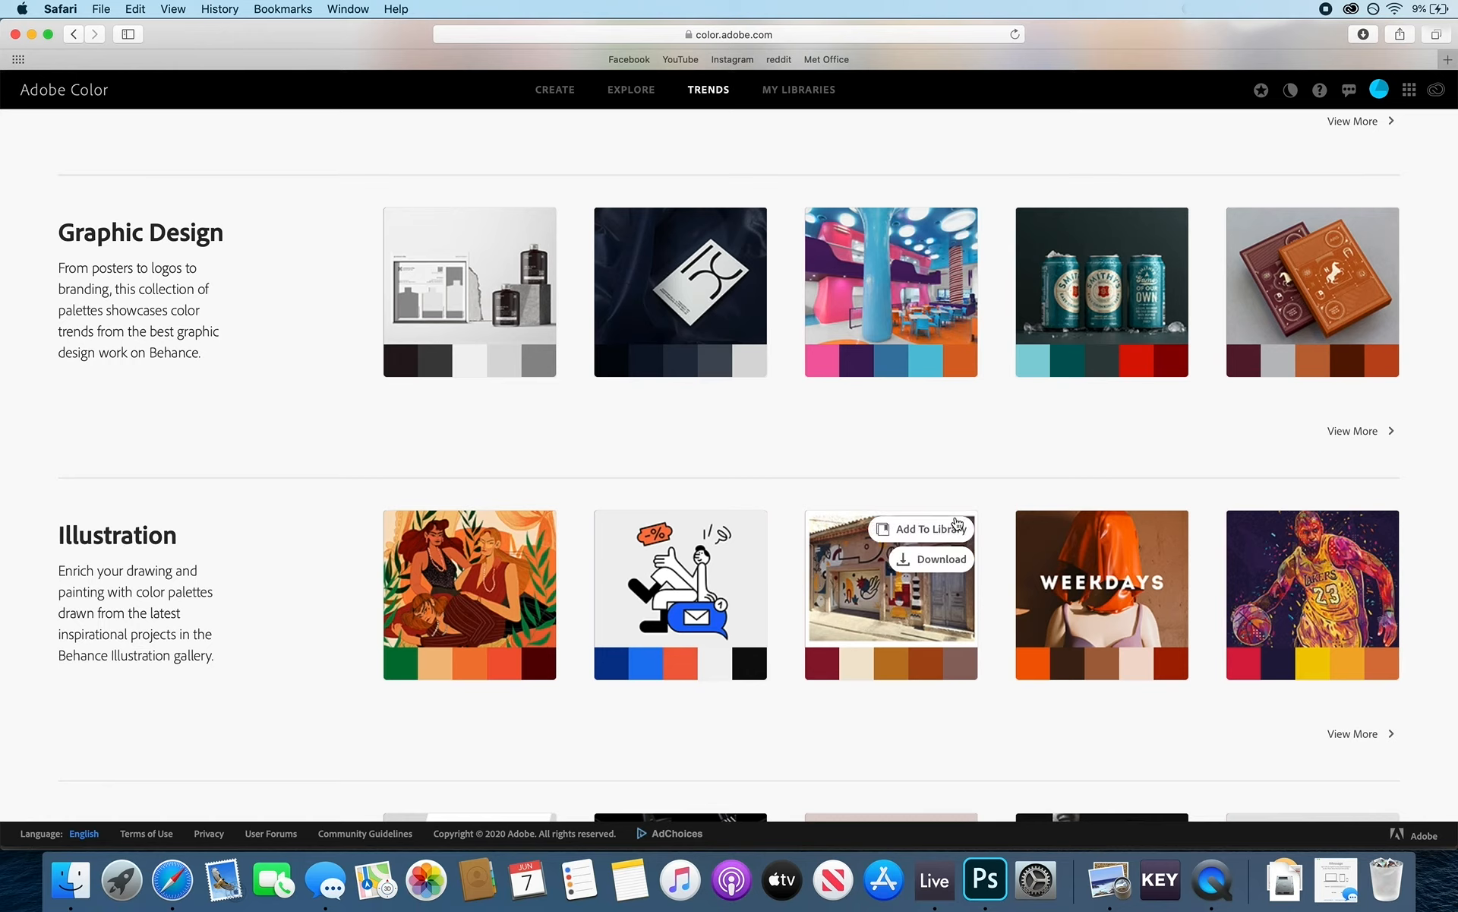
Examine the teal-and-red drink-can palette in the Graphic Design trends up close and return to the colour wheel for creating themes.
left_click(1125, 292)
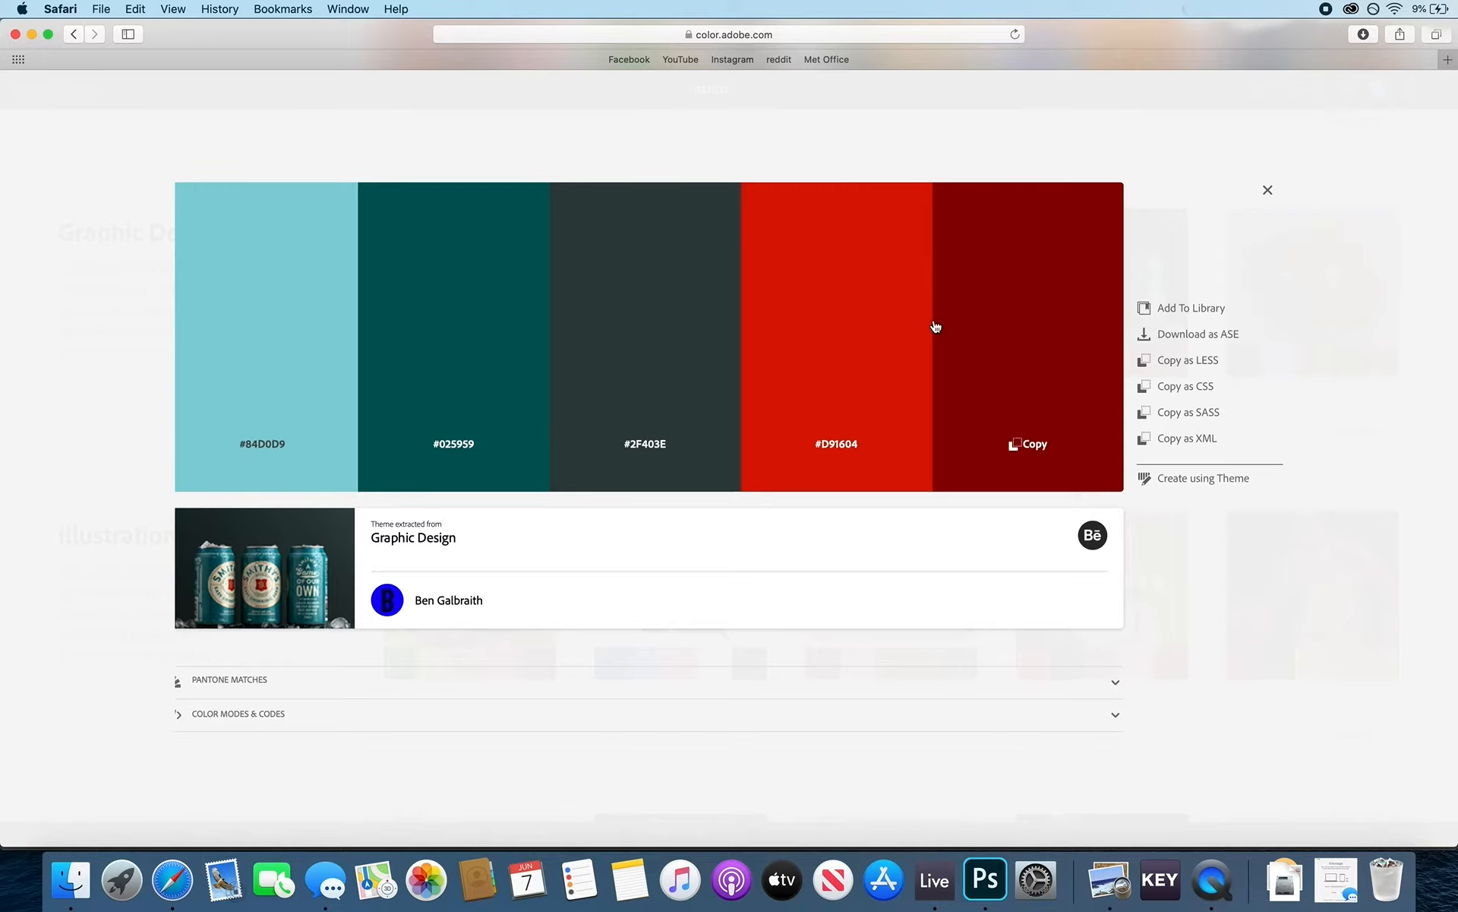
scroll(276, 575, "up", 5)
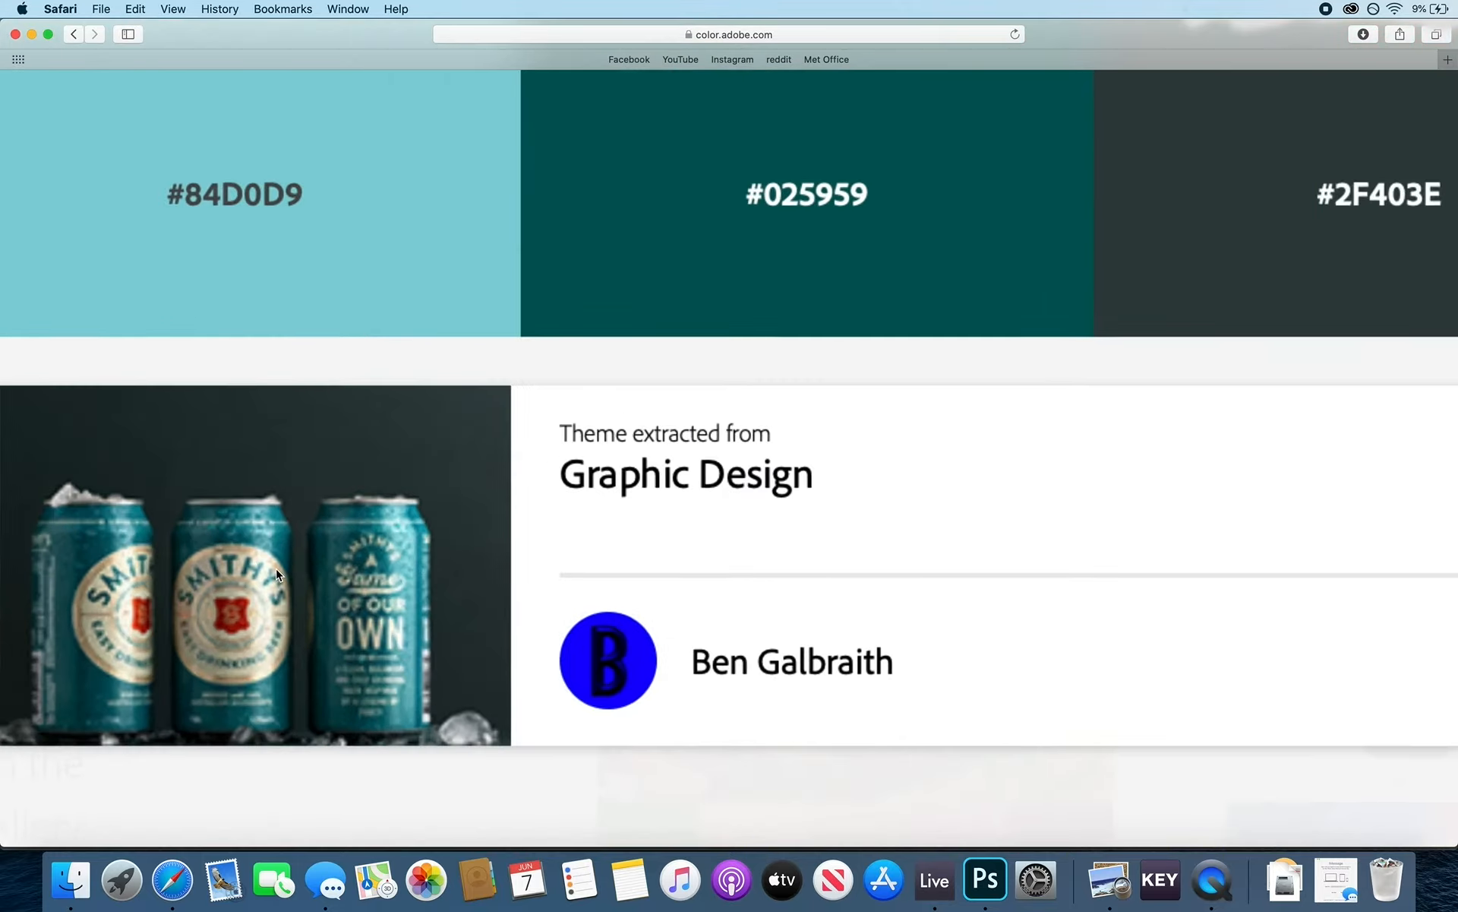
scroll(277, 575, "down", 5)
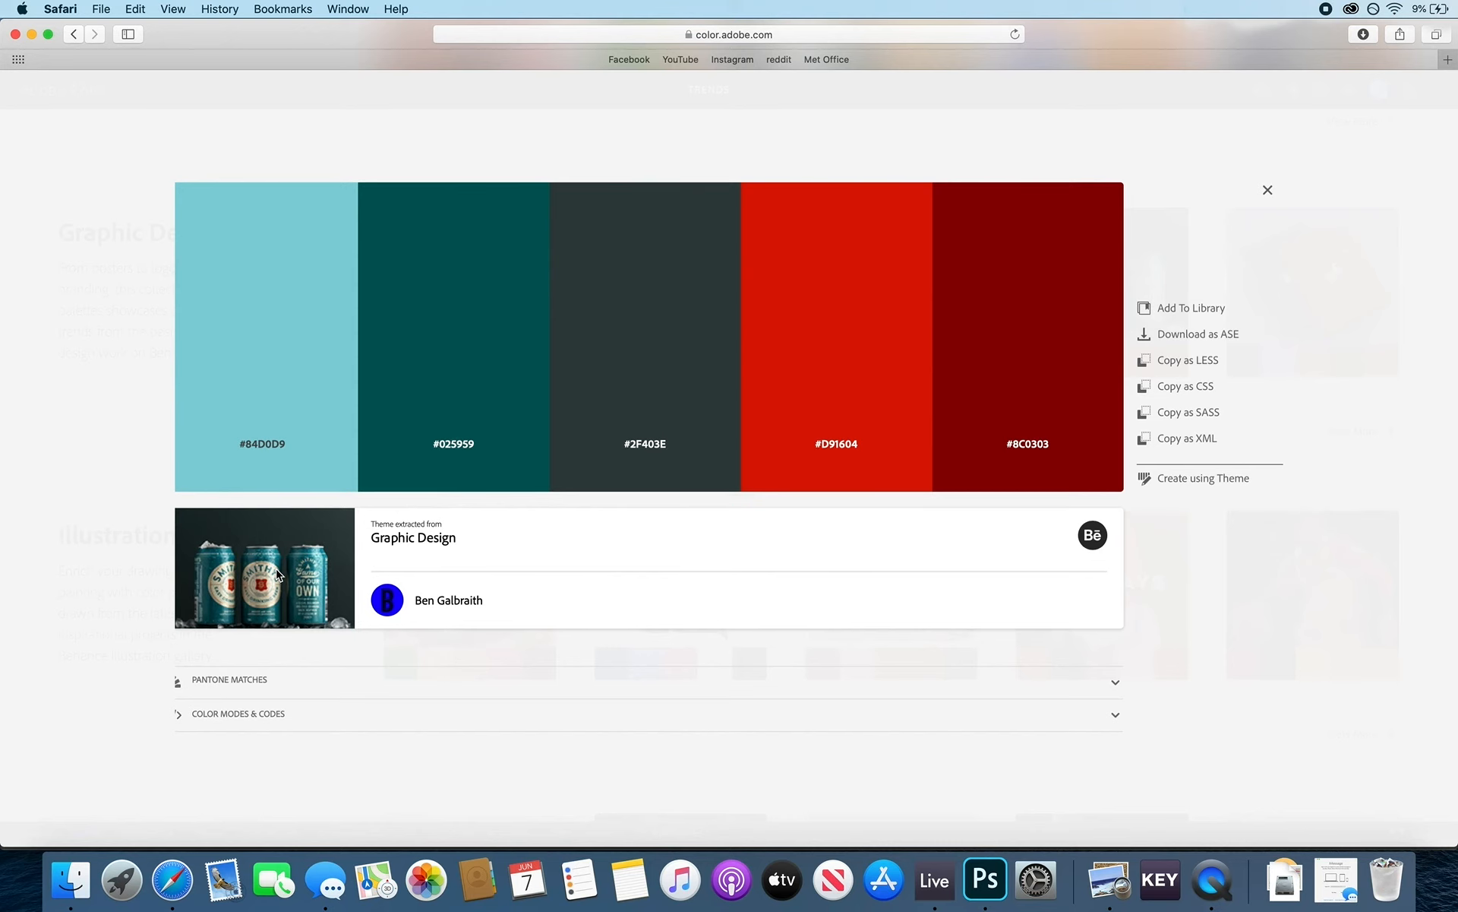
left_click(1268, 190)
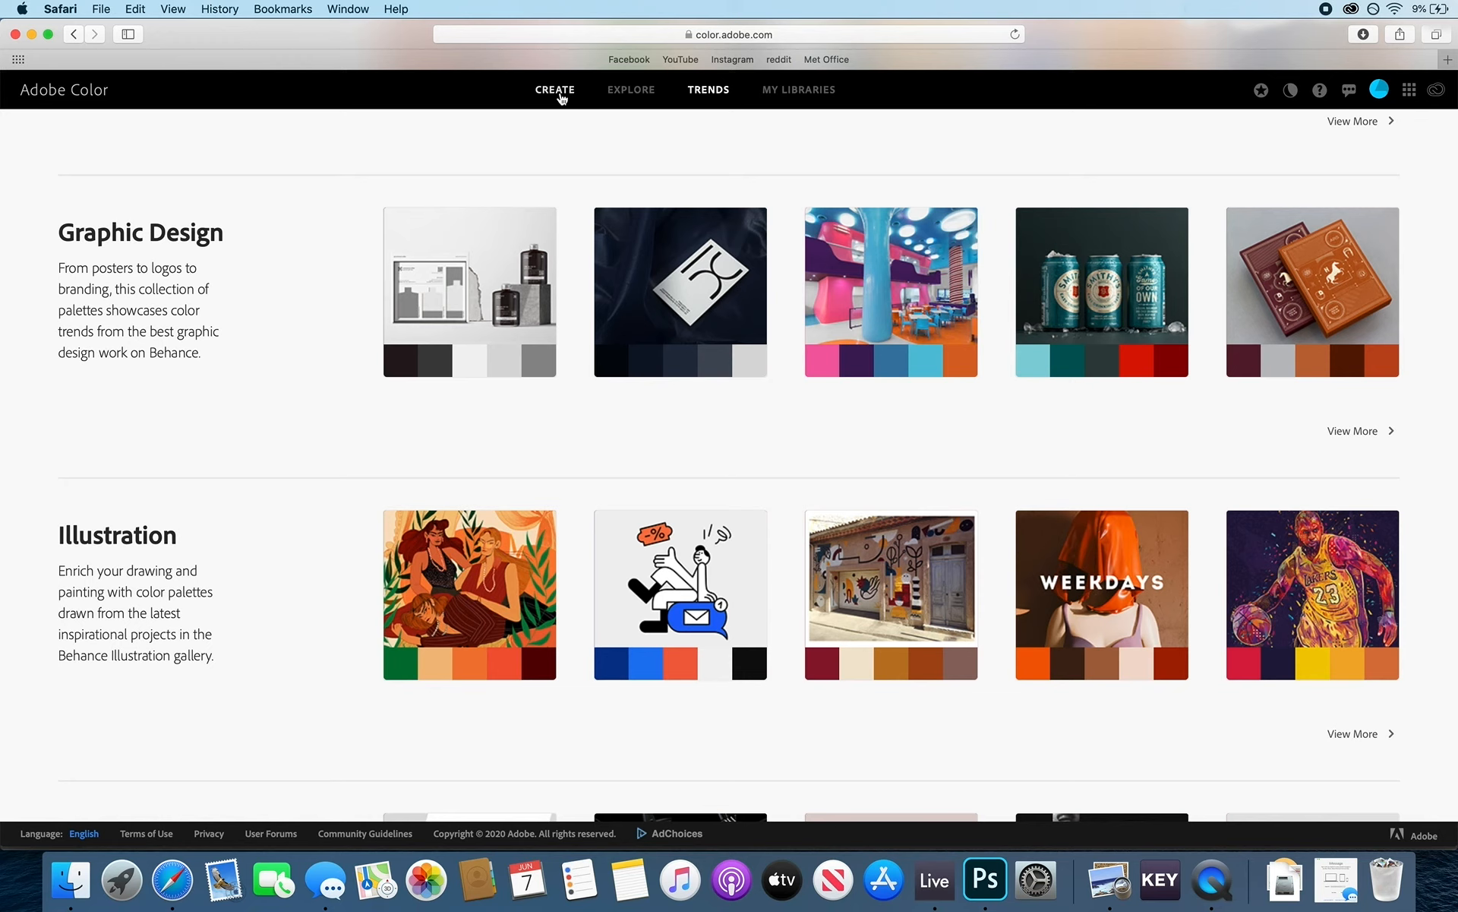
left_click(560, 91)
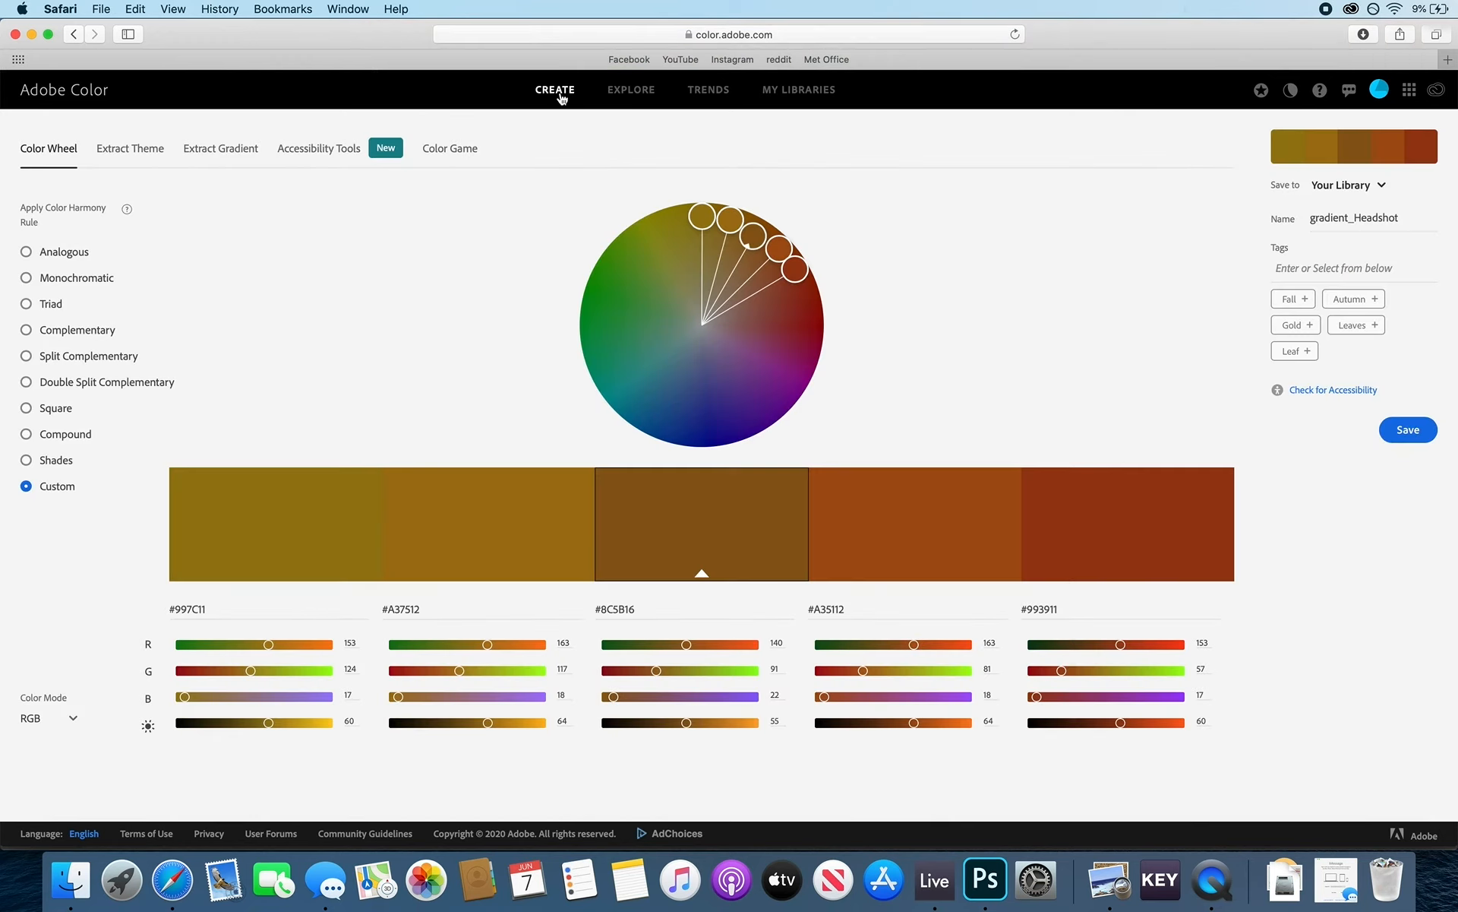